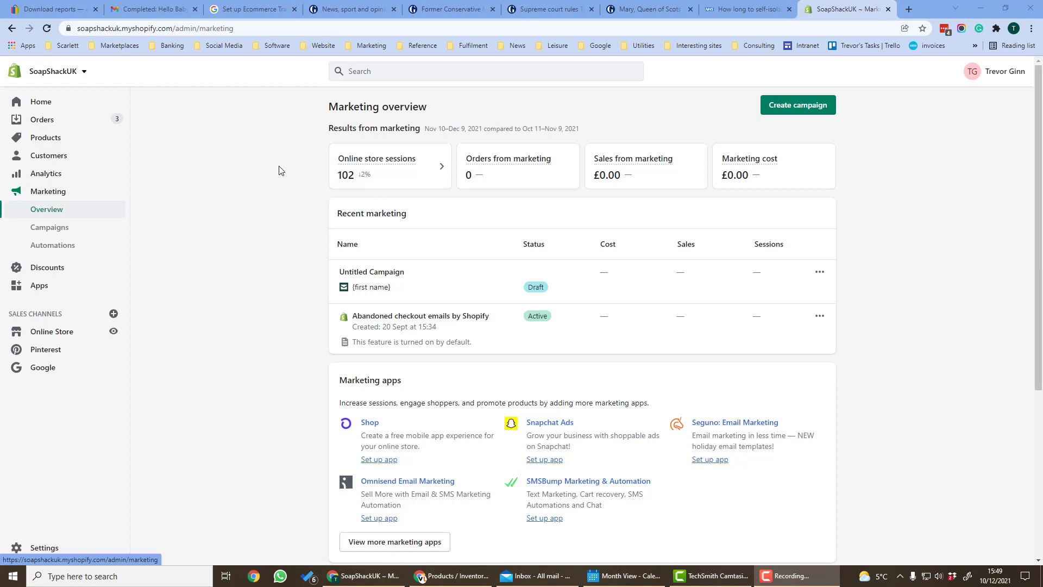
Check the Marketing overview's online store sessions insights and the sales-from-marketing and marketing-cost explanations
mouse_move(340, 169)
click(383, 166)
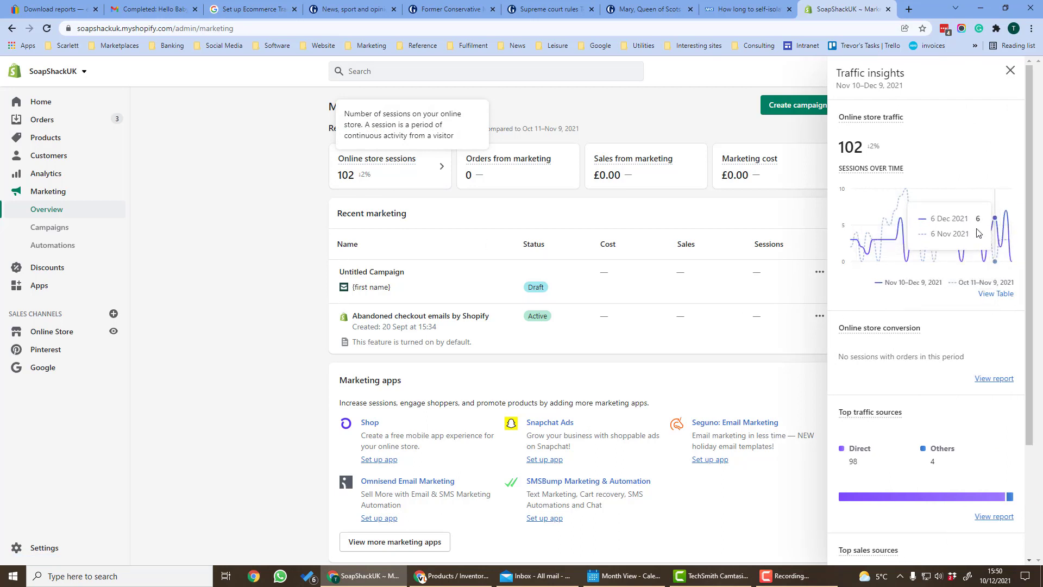
click(670, 135)
click(640, 160)
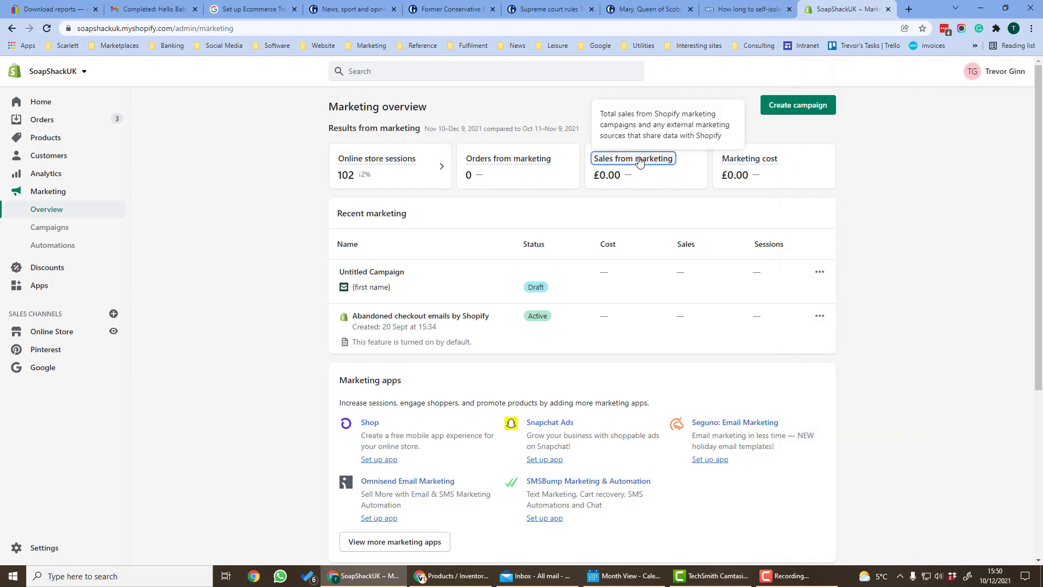
click(771, 160)
scroll(509, 195, down, 3)
scroll(434, 163, up, 2)
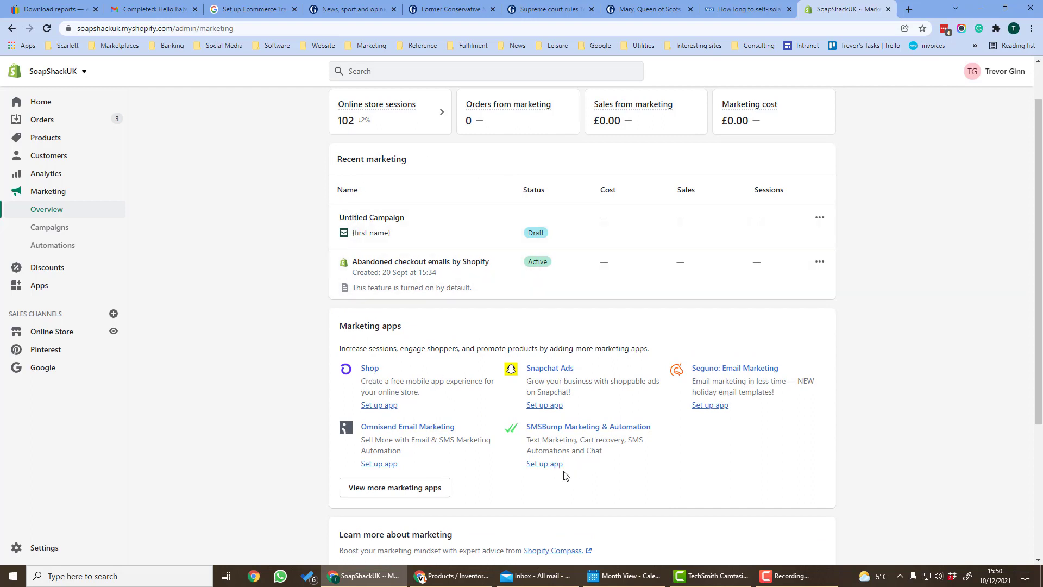
Go to Marketing campaigns, start a new campaign and browse the activity list
click(38, 227)
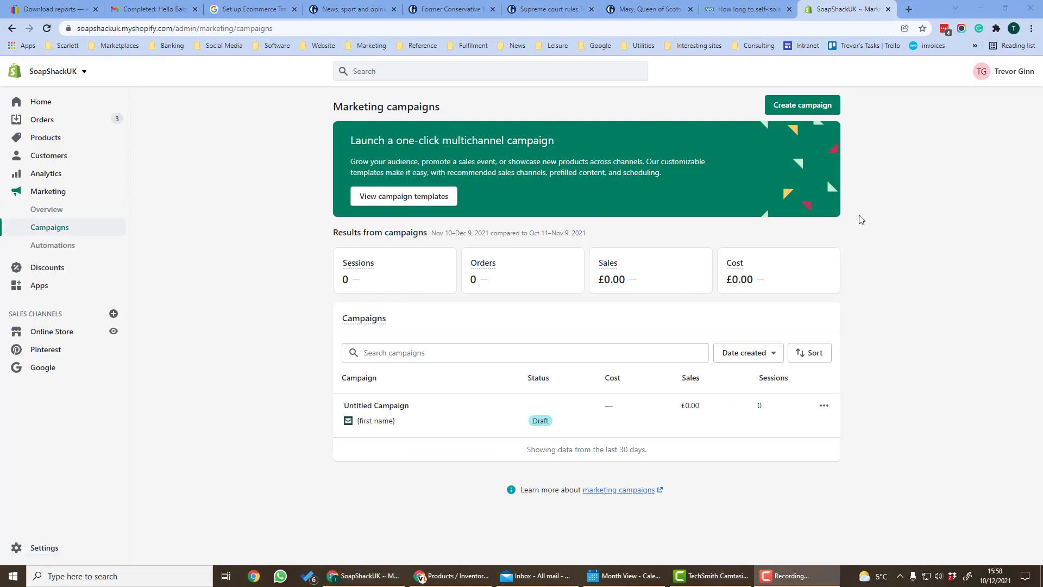
click(797, 105)
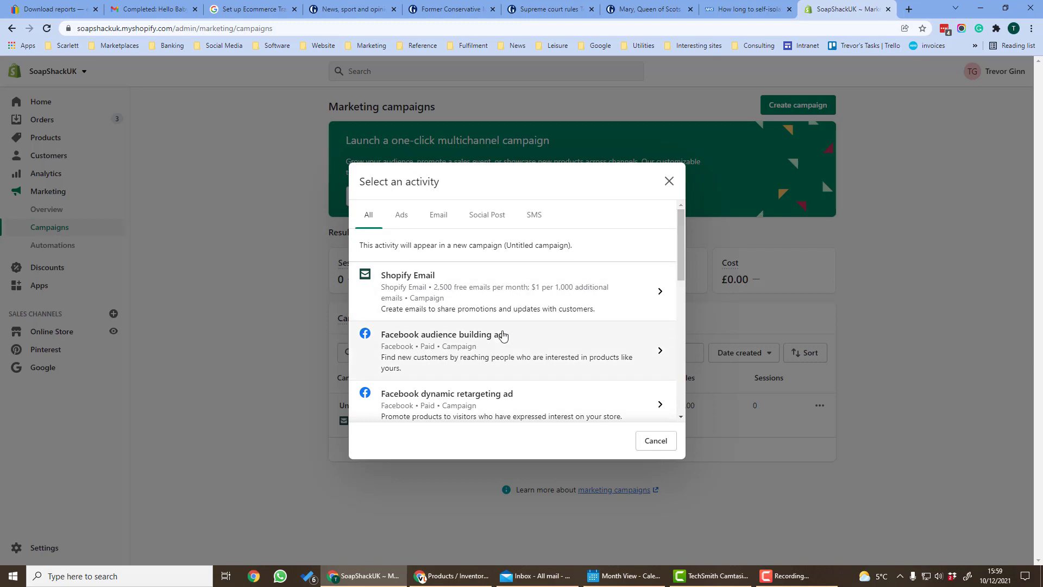
scroll(503, 335, down, 1)
scroll(424, 308, down, 2)
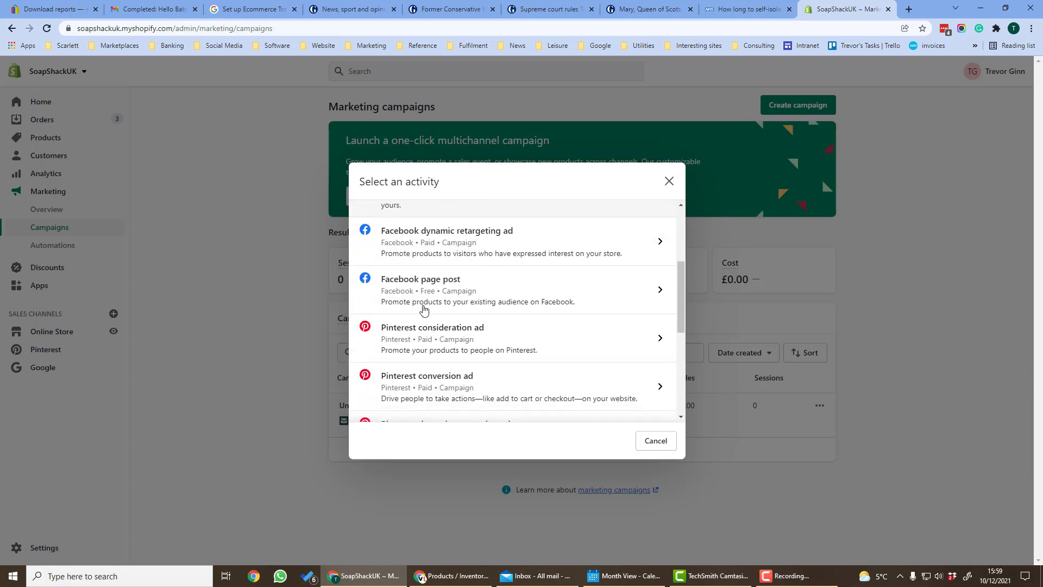
scroll(459, 361, down, 3)
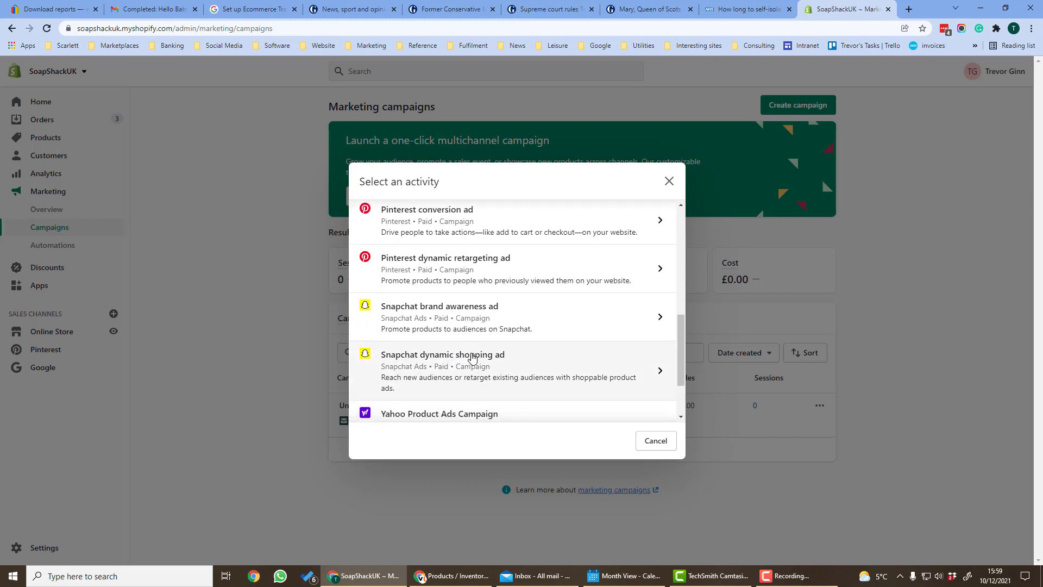
scroll(472, 359, down, 2)
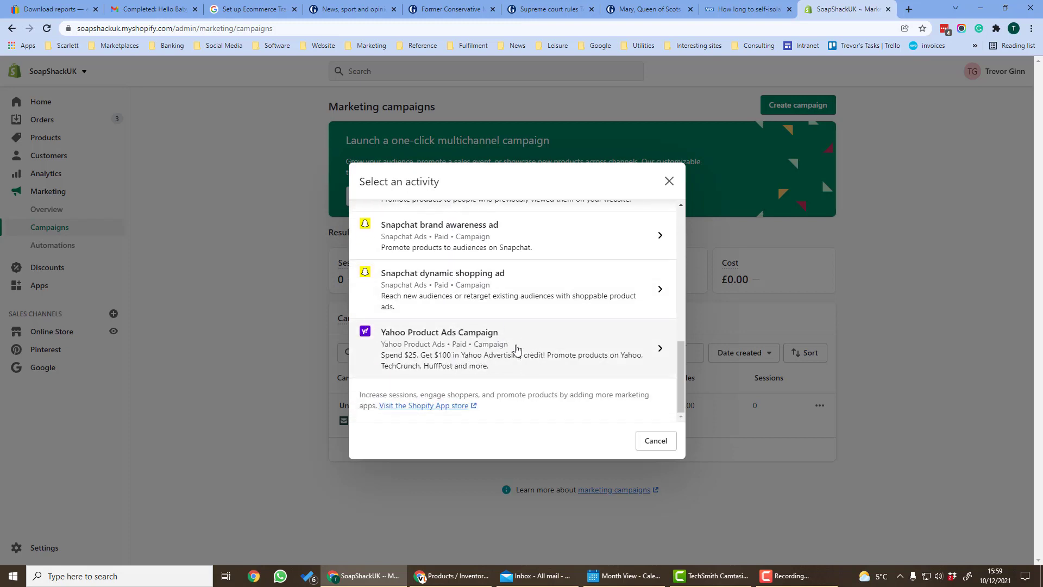
scroll(427, 274, up, 10)
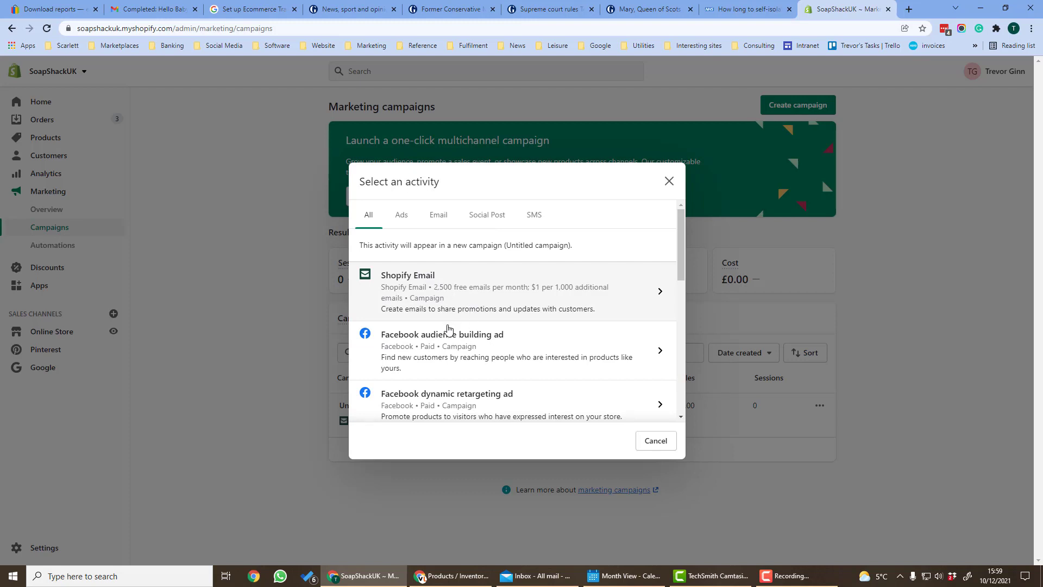
drag(679, 240, 683, 285)
Pick Shopify Email and base the draft on the Perfect holiday gift template
click(512, 296)
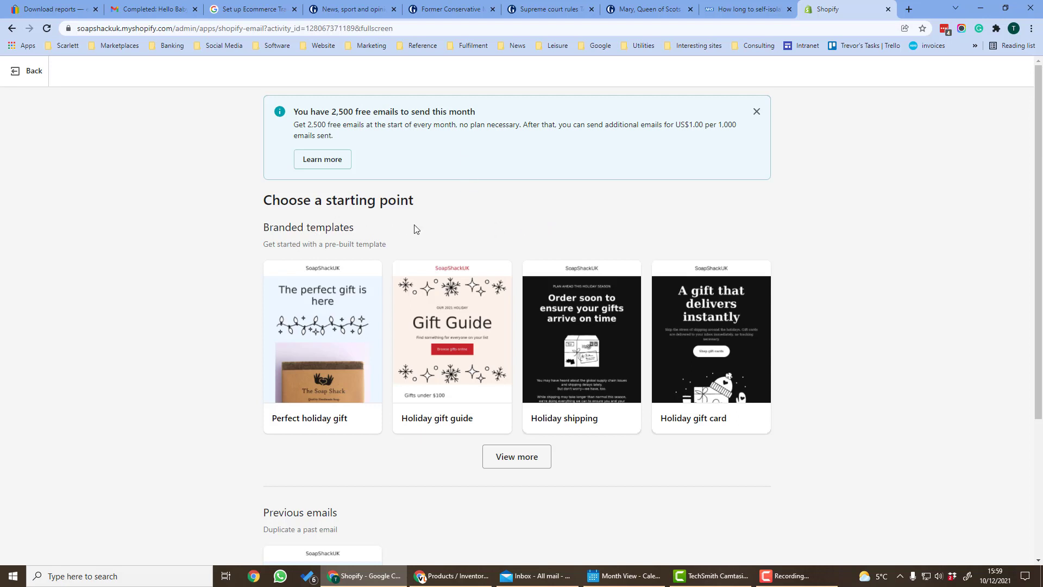
scroll(416, 229, down, 2)
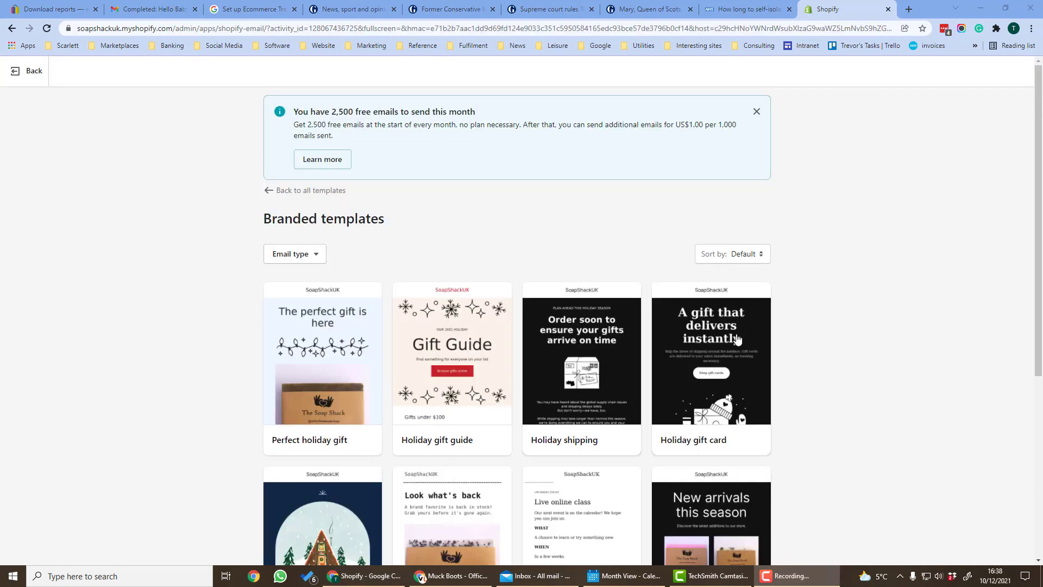
click(325, 363)
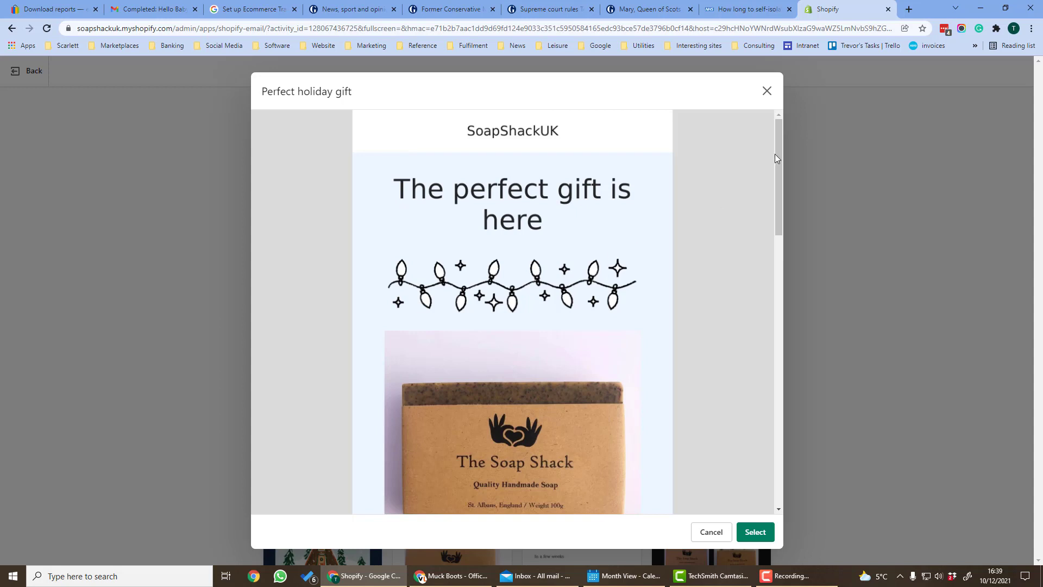
drag(775, 154, 773, 218)
click(755, 533)
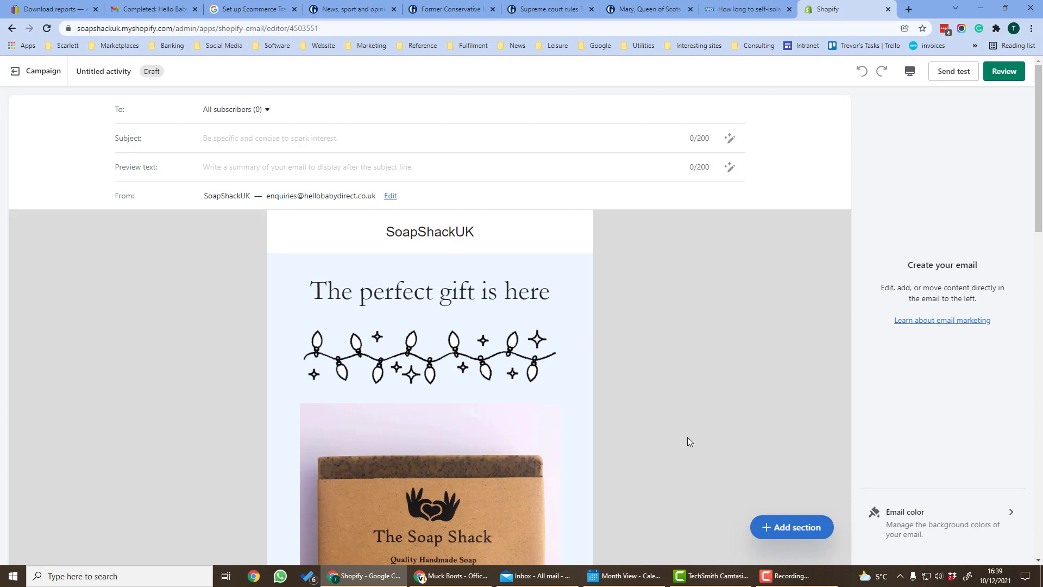
Inspect the email's To: subscriber groups, each showing 0 subscribers
mouse_move(590, 304)
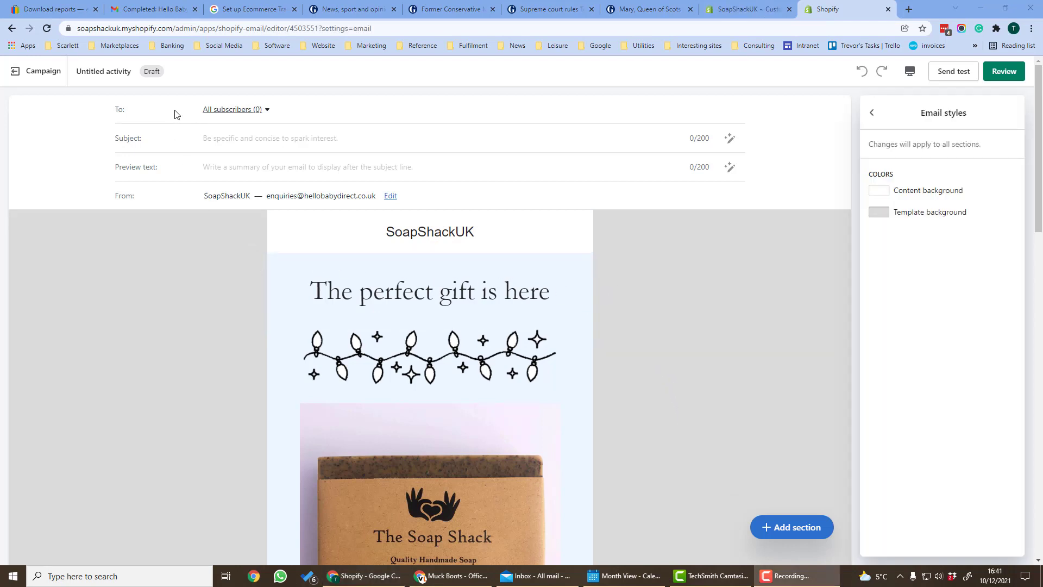
click(267, 111)
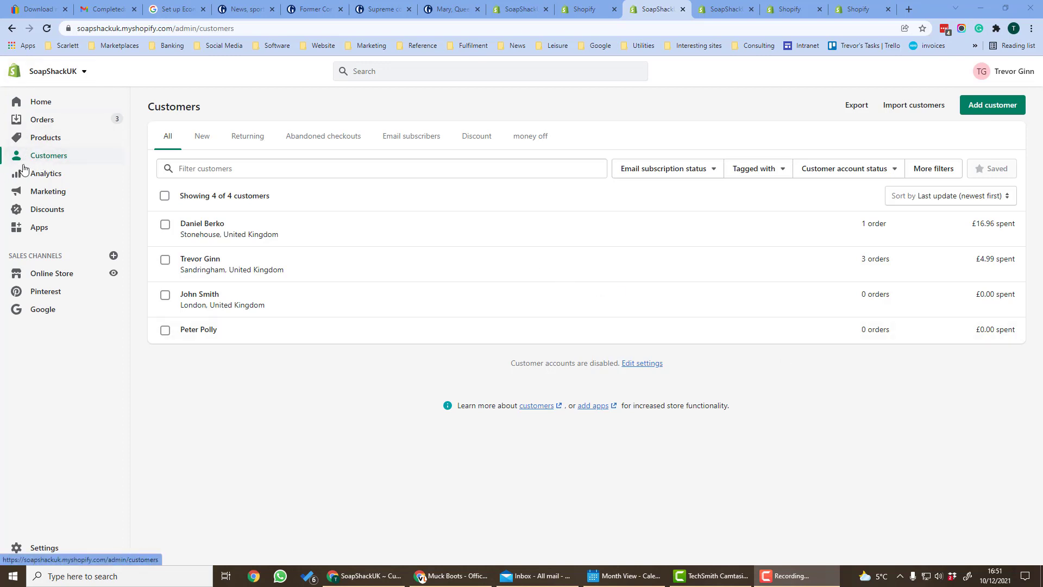
Mark the first customer as agreeing to receive marketing emails
click(202, 228)
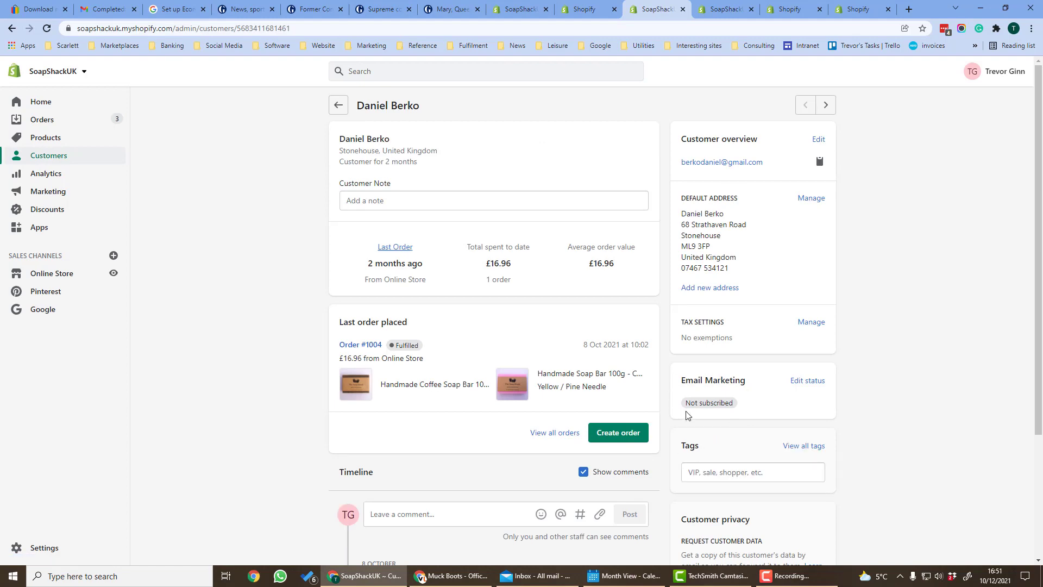
click(808, 381)
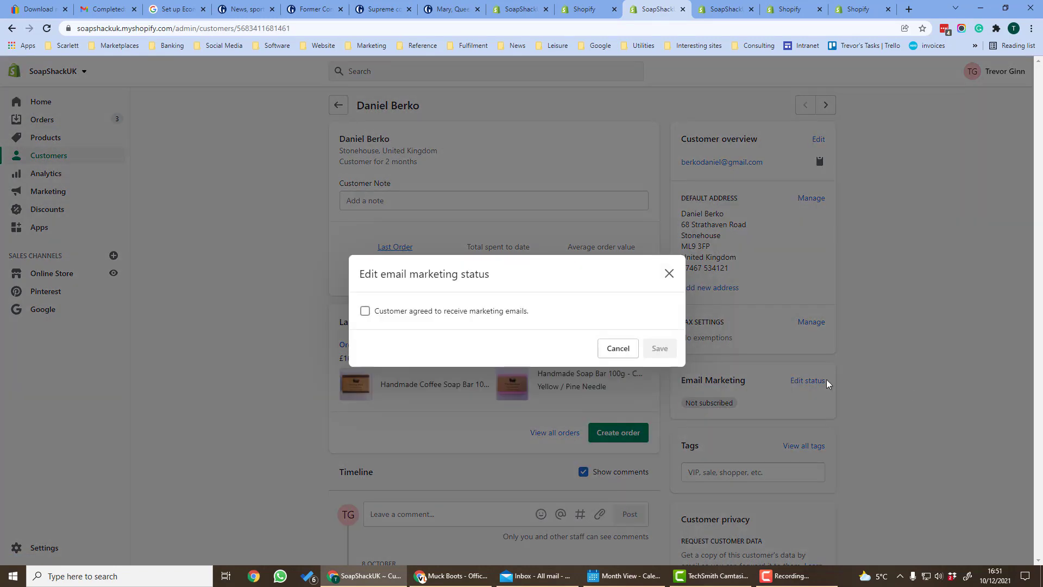
click(365, 312)
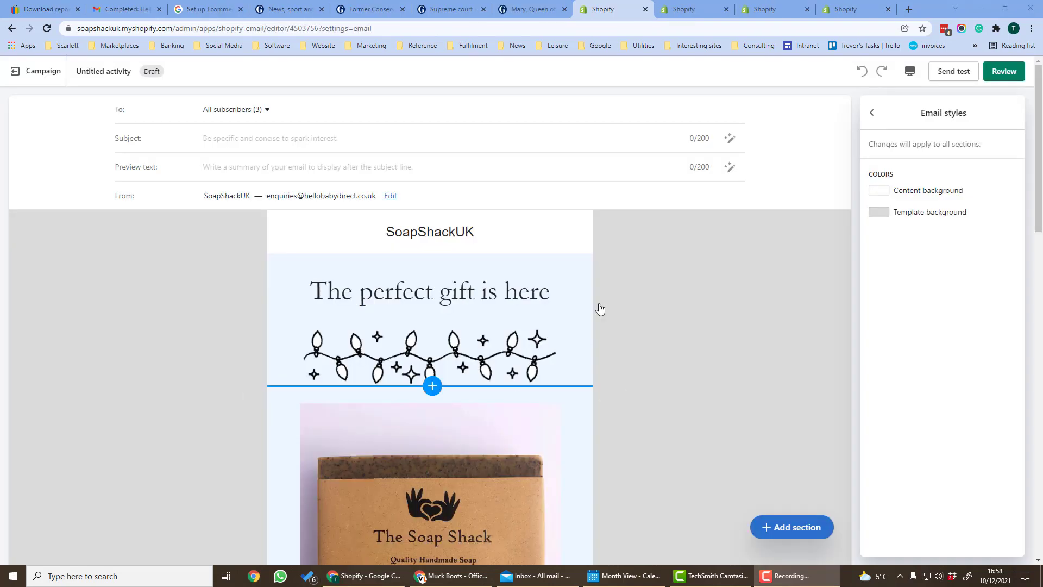
Address the email to the New (Have not purchased yet) group, then view subject, preview text and sender settings
click(234, 109)
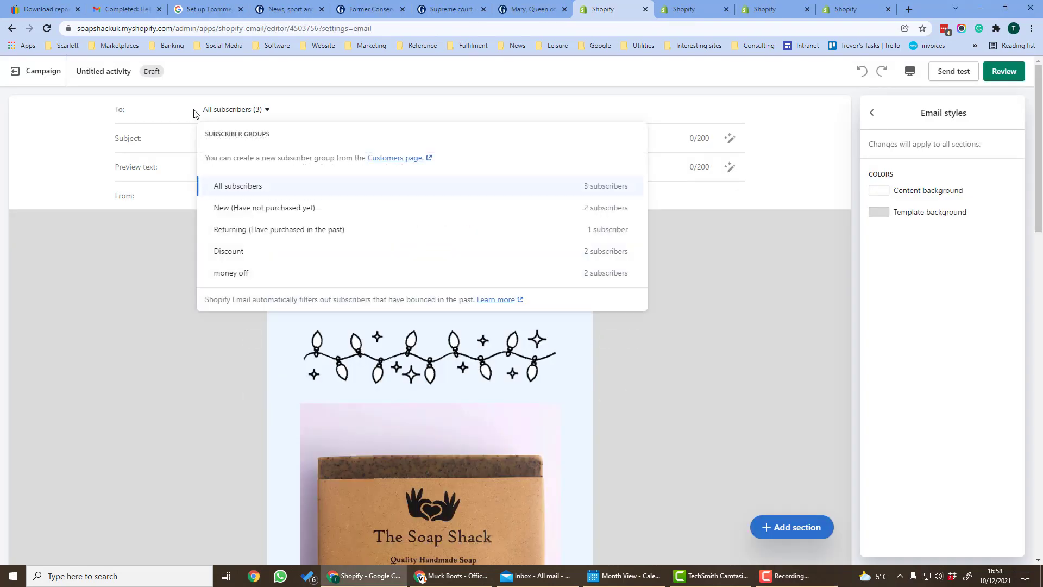
click(249, 209)
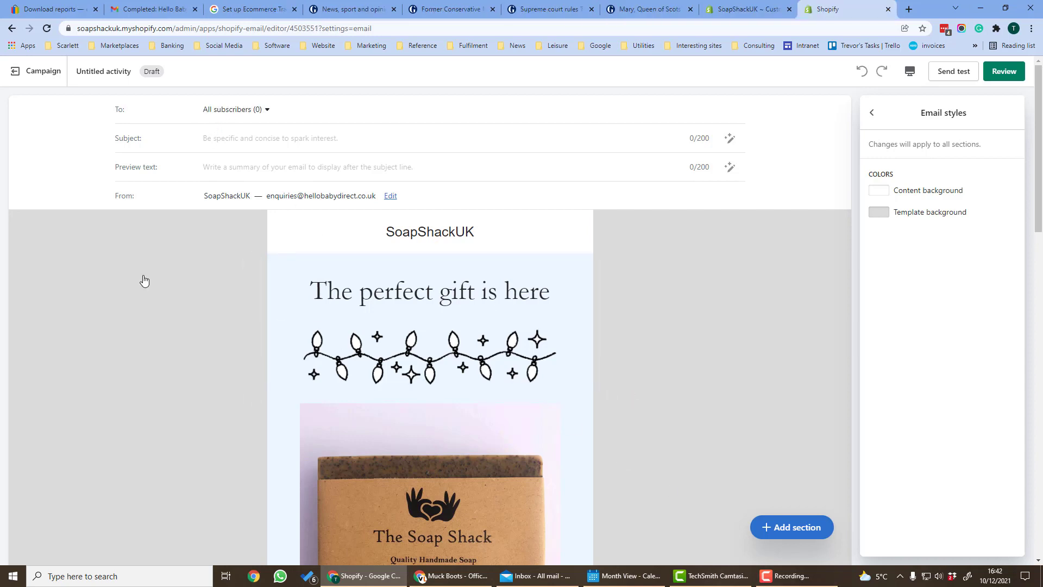
click(255, 139)
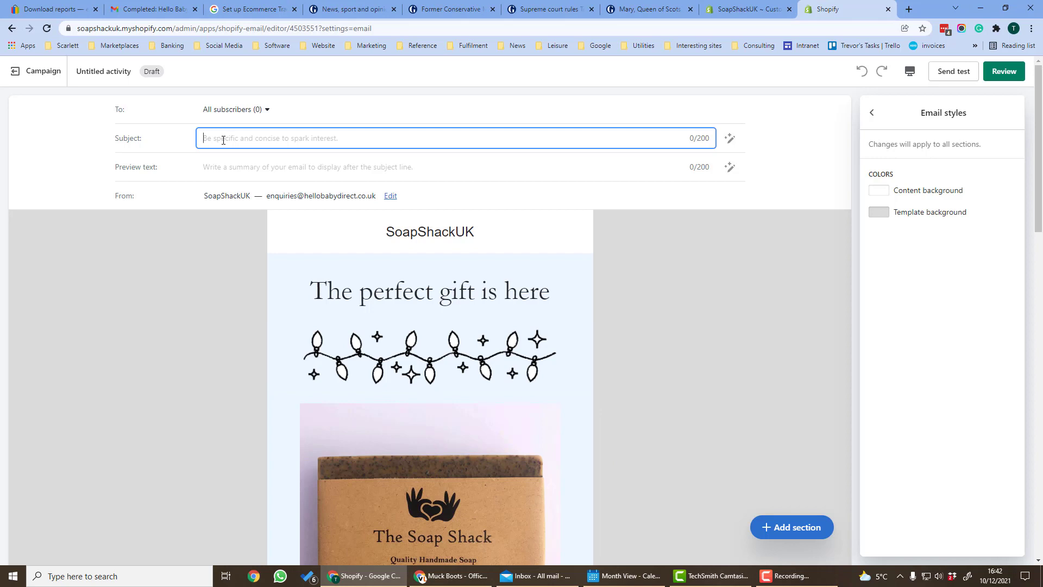
click(221, 164)
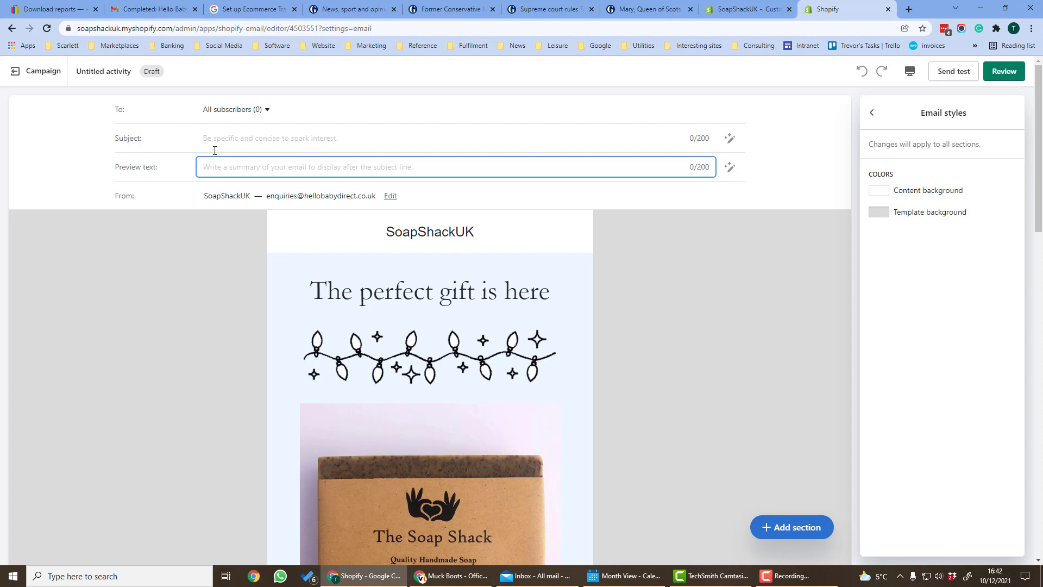
click(270, 195)
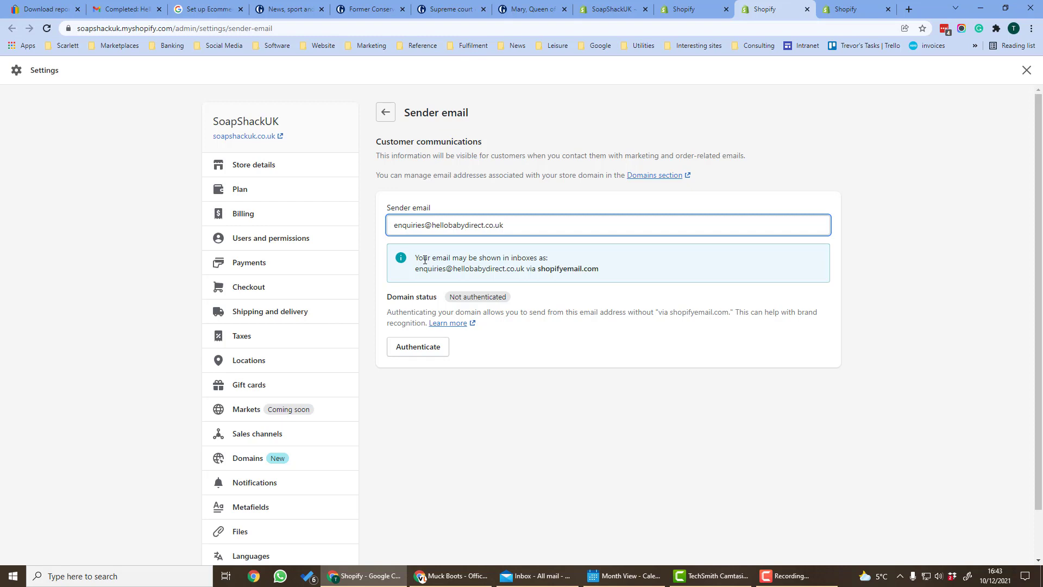
Read the note on how the sender appears, then return to the holiday gift draft
drag(423, 259, 537, 258)
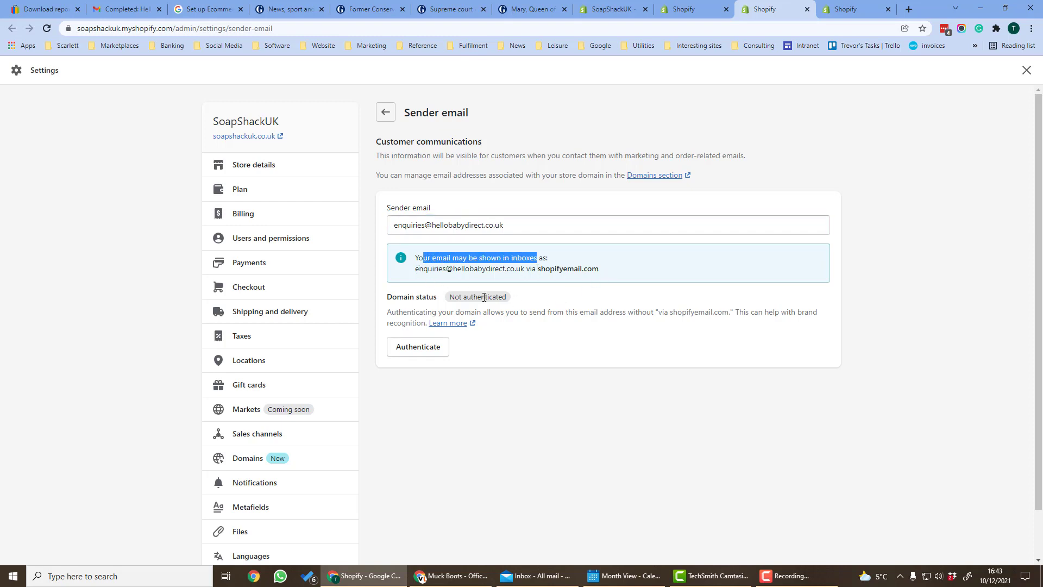
key(ctrl+shift+Tab)
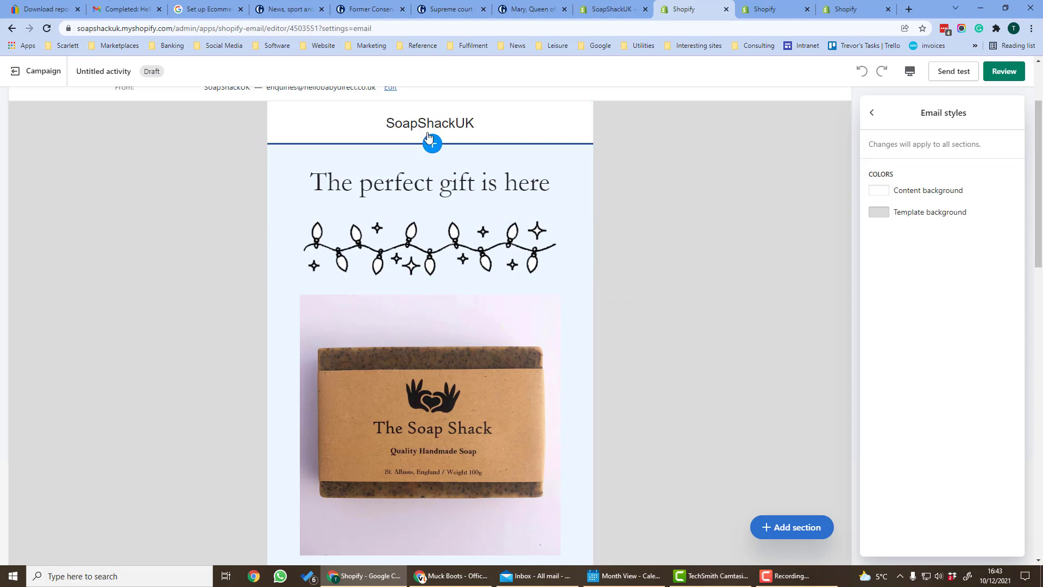
Give the 'The perfect gift is here' heading a white background and a 26px font size
scroll(428, 137, up, 2)
drag(252, 271, 256, 332)
click(539, 356)
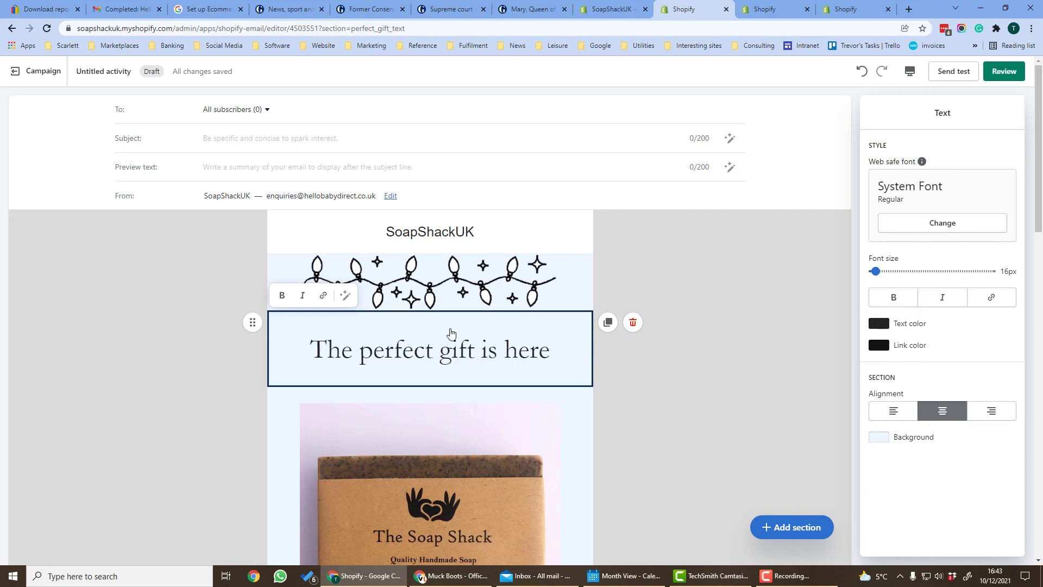
click(879, 437)
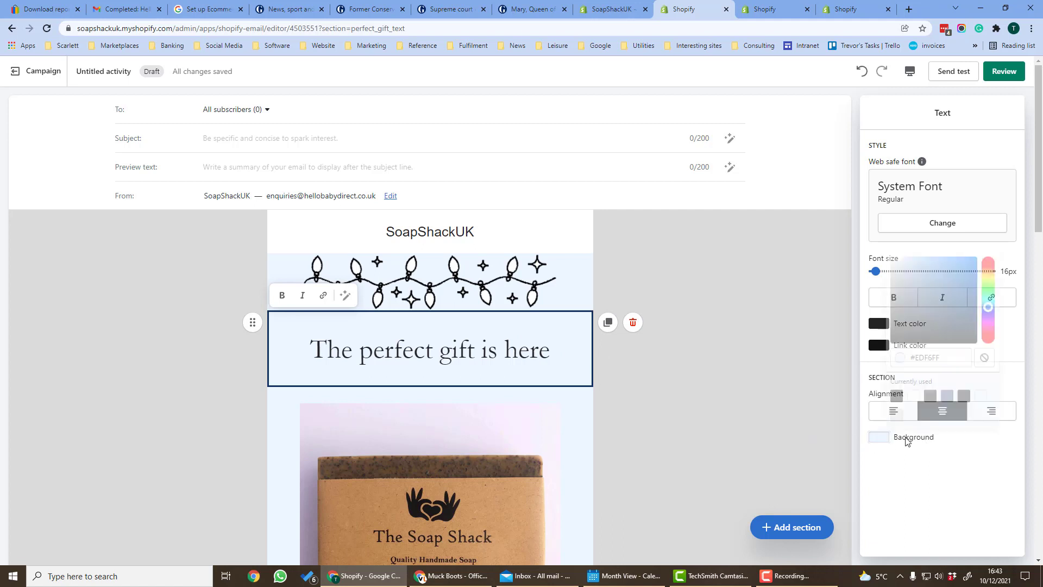
click(913, 396)
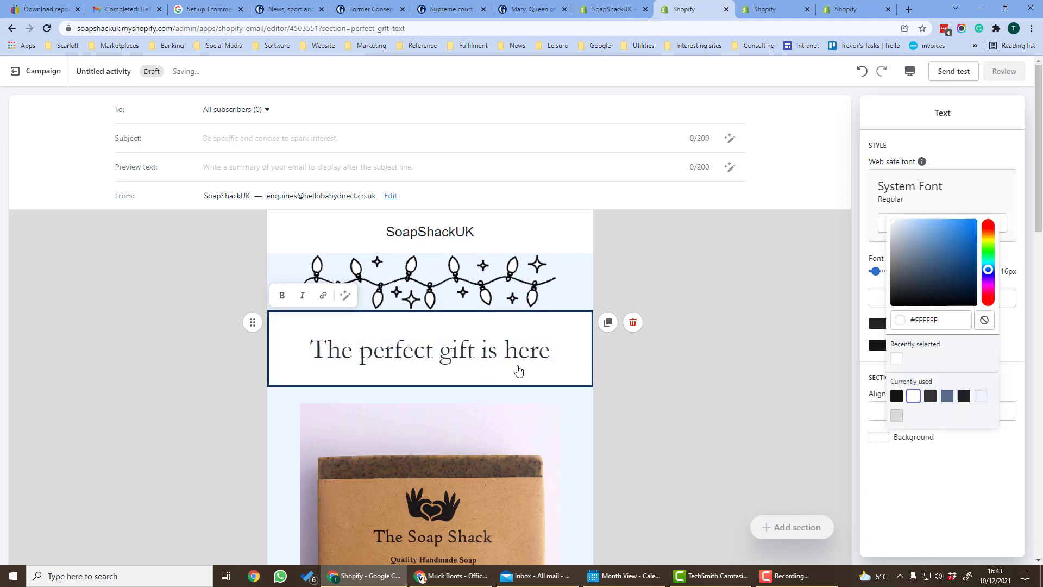
click(930, 396)
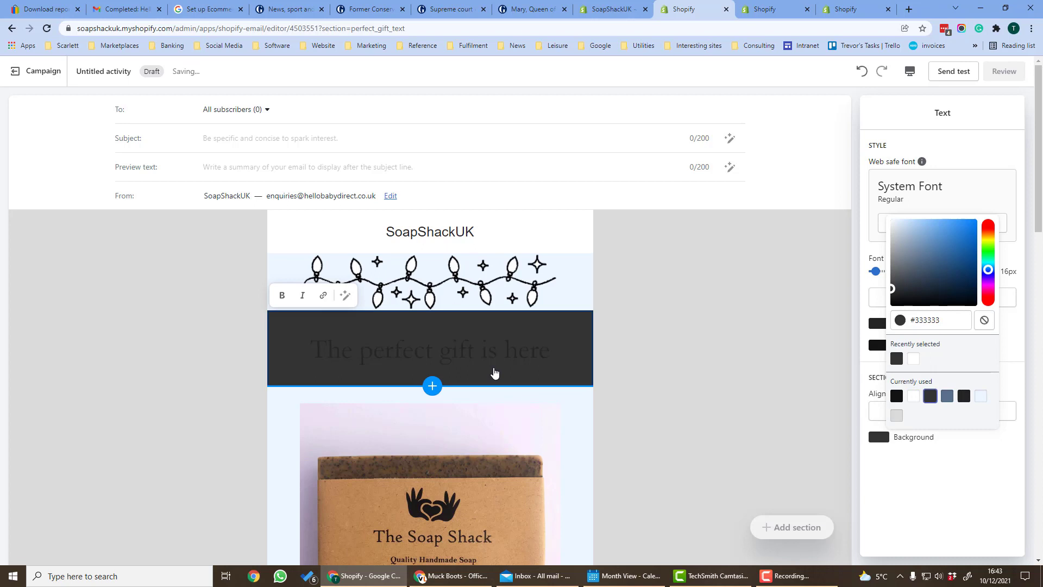
click(914, 396)
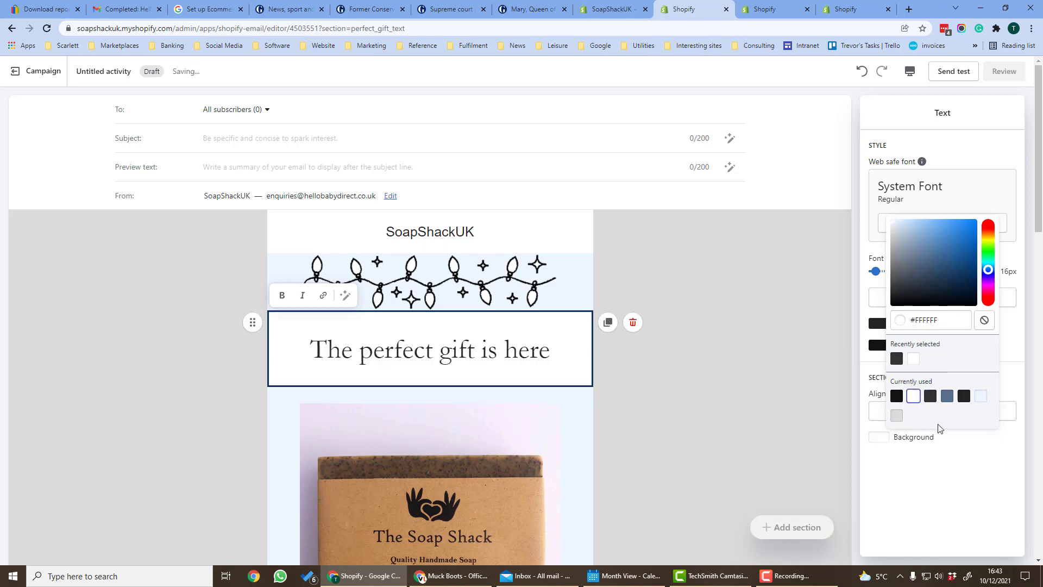
click(946, 476)
mouse_move(875, 271)
mouse_down()
mouse_move(903, 283)
mouse_move(881, 272)
mouse_up()
scroll(624, 388, down, 2)
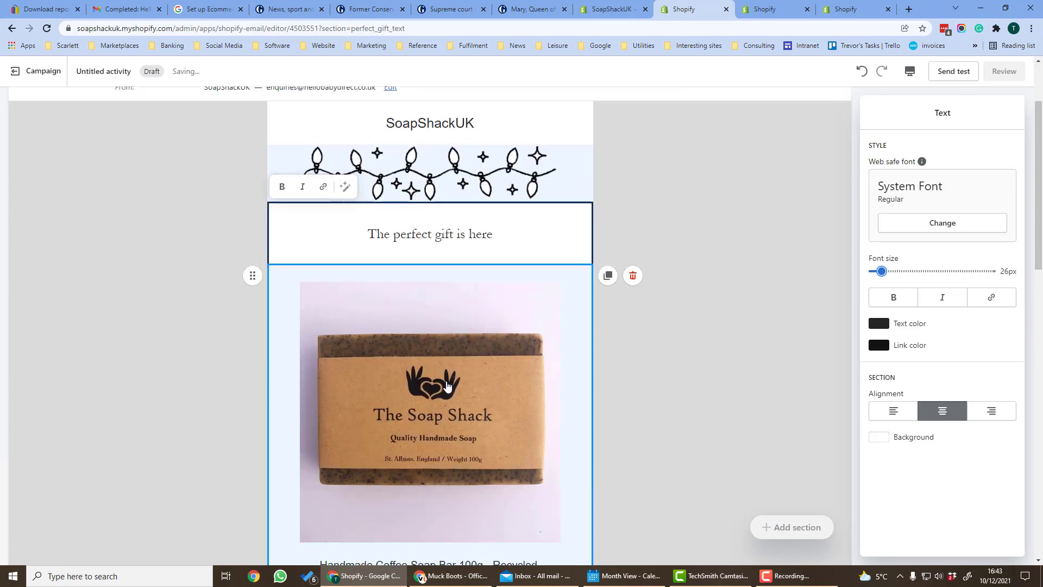
Swap the Handmade Coffee Soap Bar 100g for the Handmade Lavender Soap Bar 100g in the product section
click(446, 384)
scroll(613, 343, down, 2)
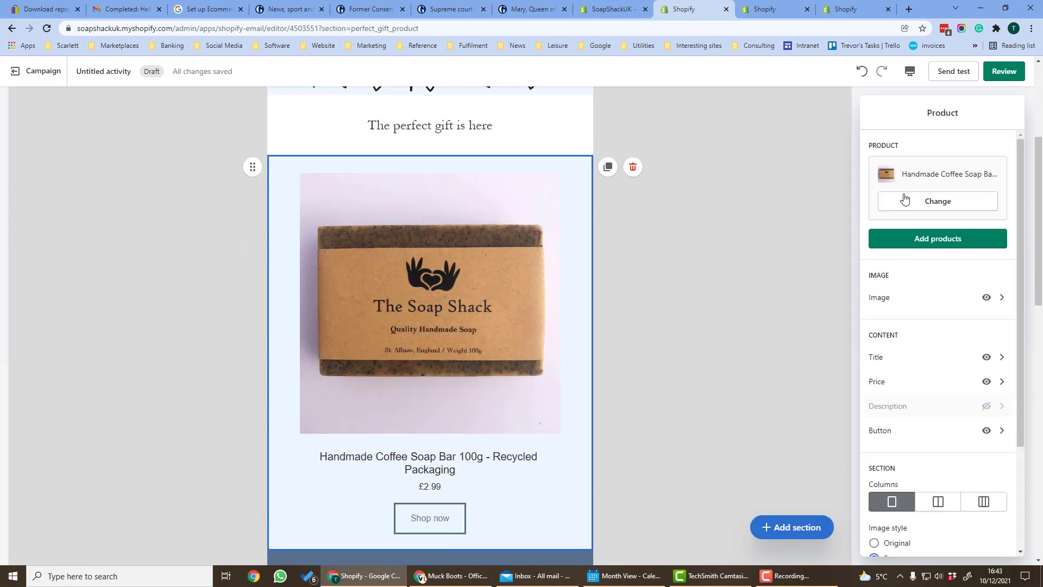
click(904, 201)
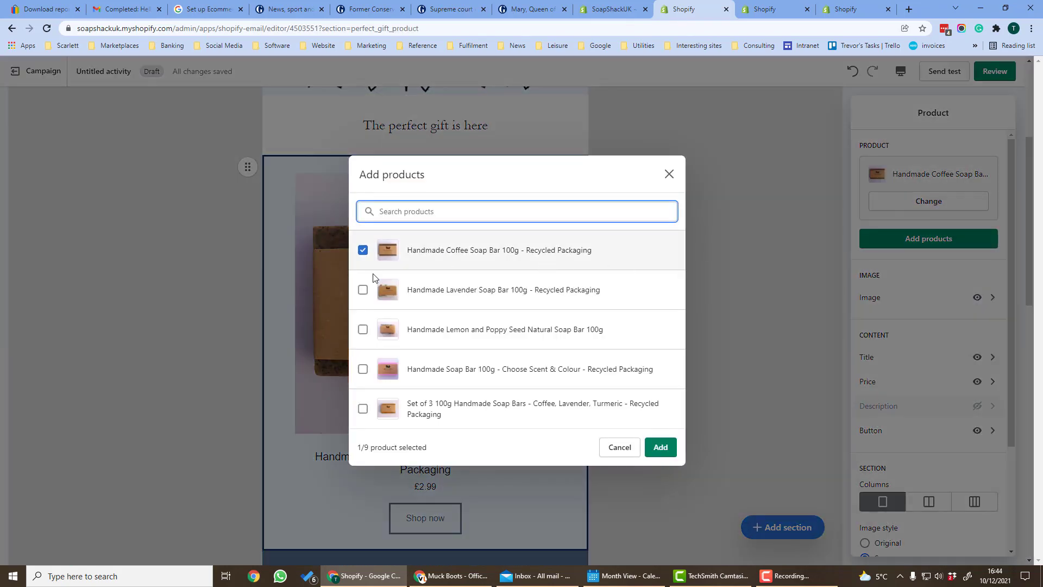
click(363, 250)
click(362, 290)
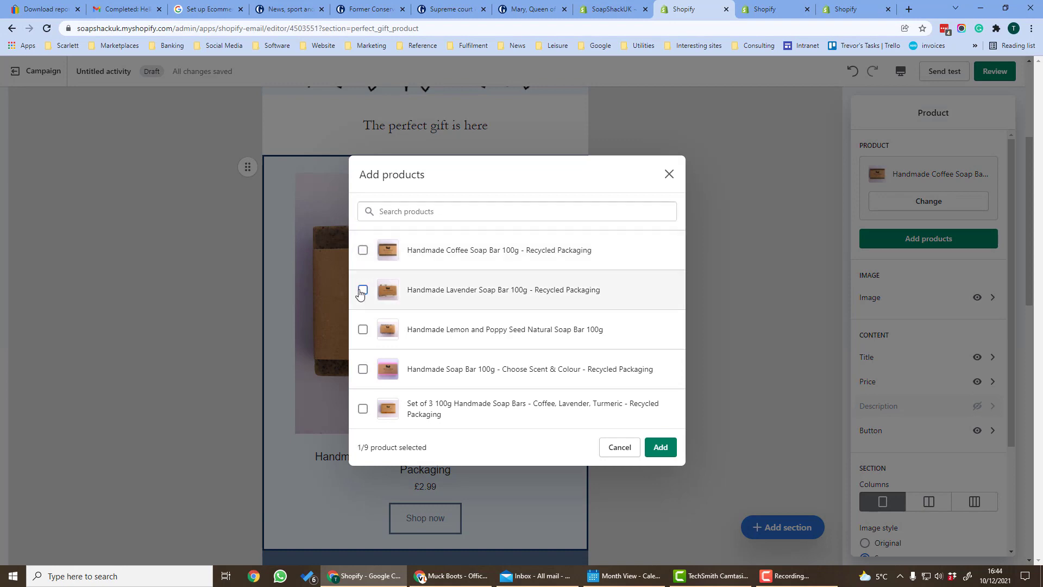
click(660, 447)
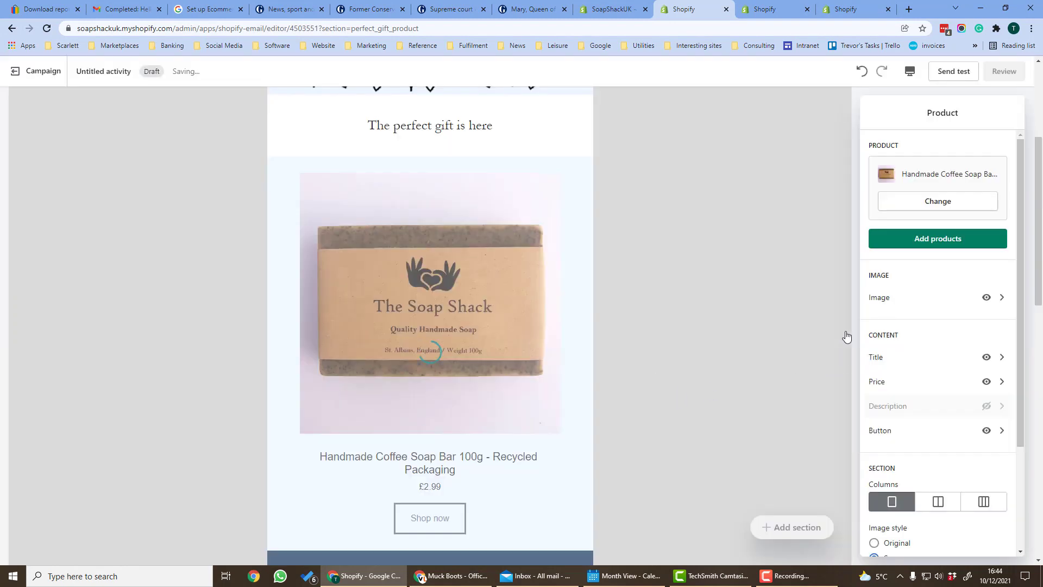
Enlarge the product title font size to 79px
scroll(863, 418, down, 2)
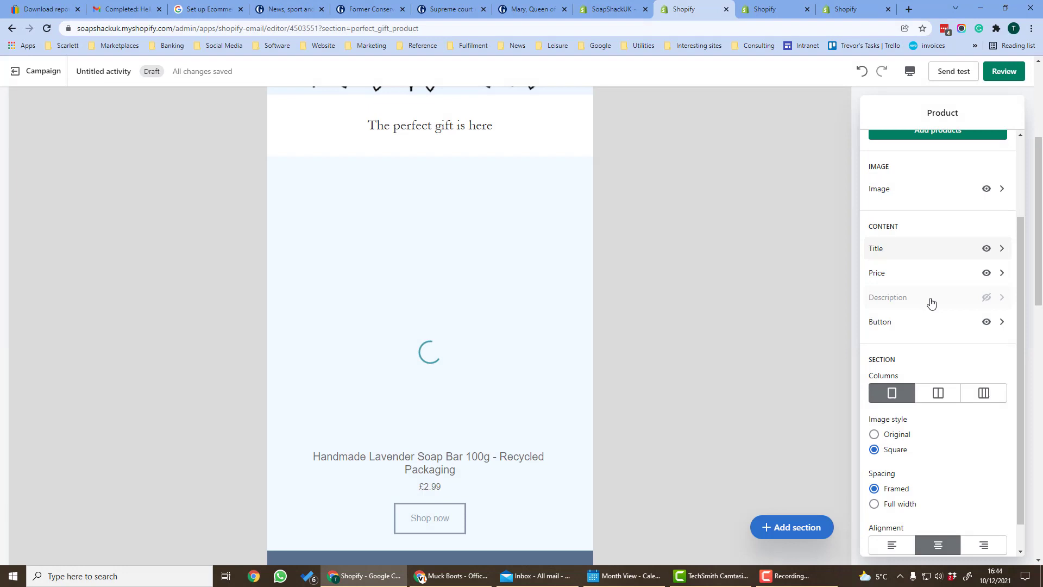
click(891, 247)
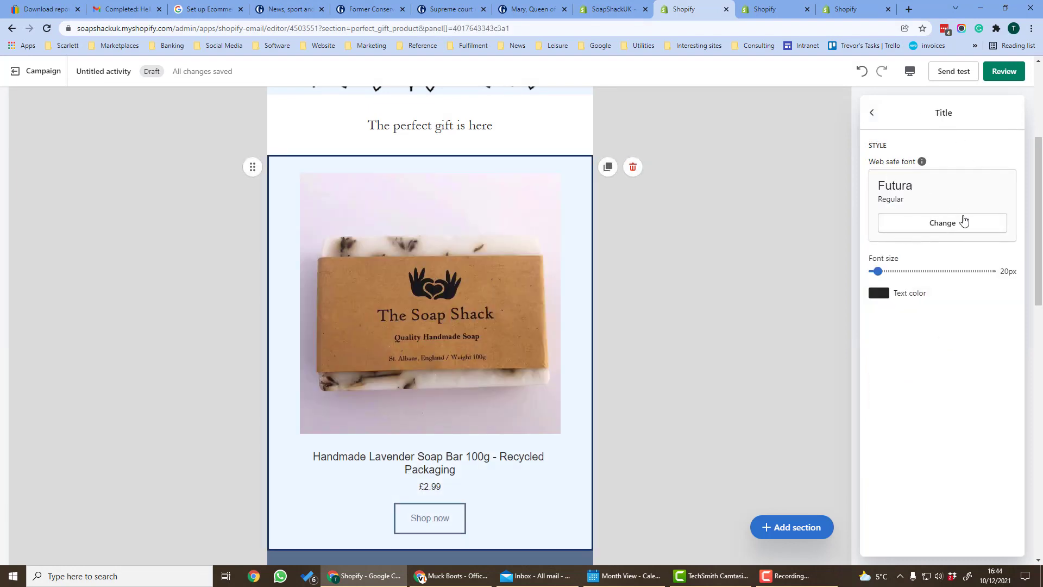
drag(880, 271, 926, 271)
Insert an image section above the footer showing the black hands graphic
click(784, 535)
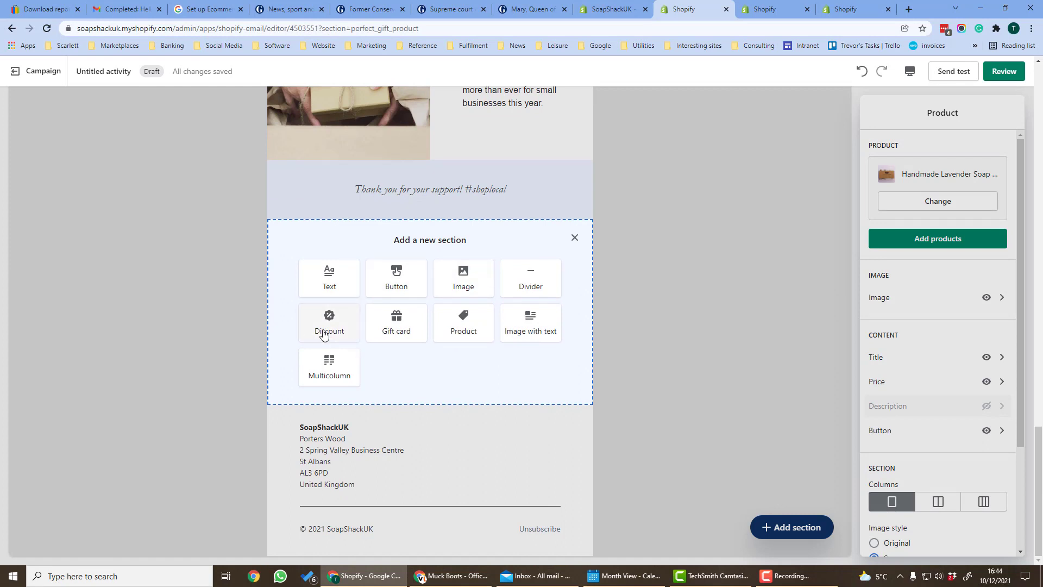
click(464, 278)
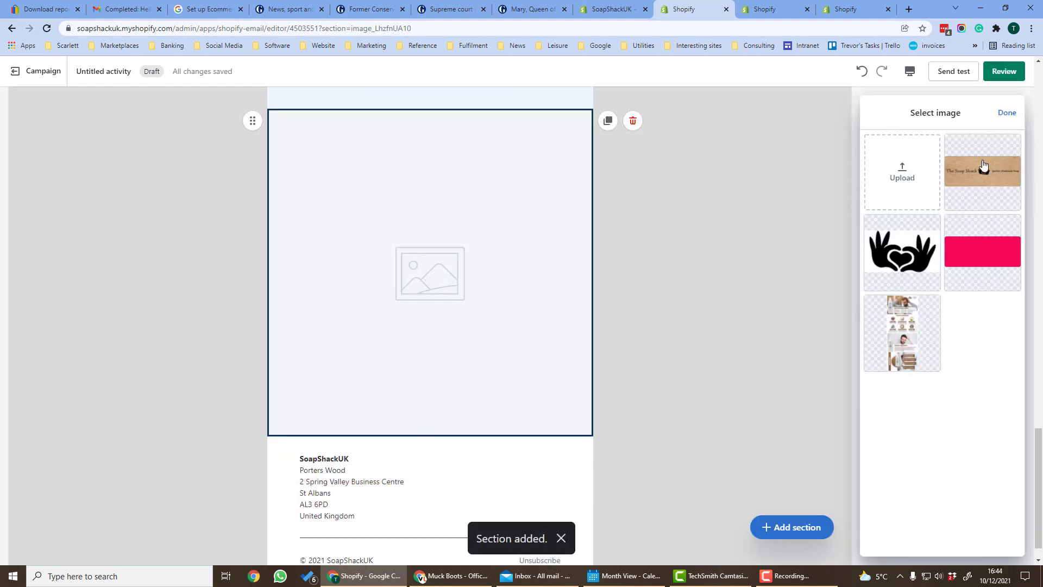
click(903, 251)
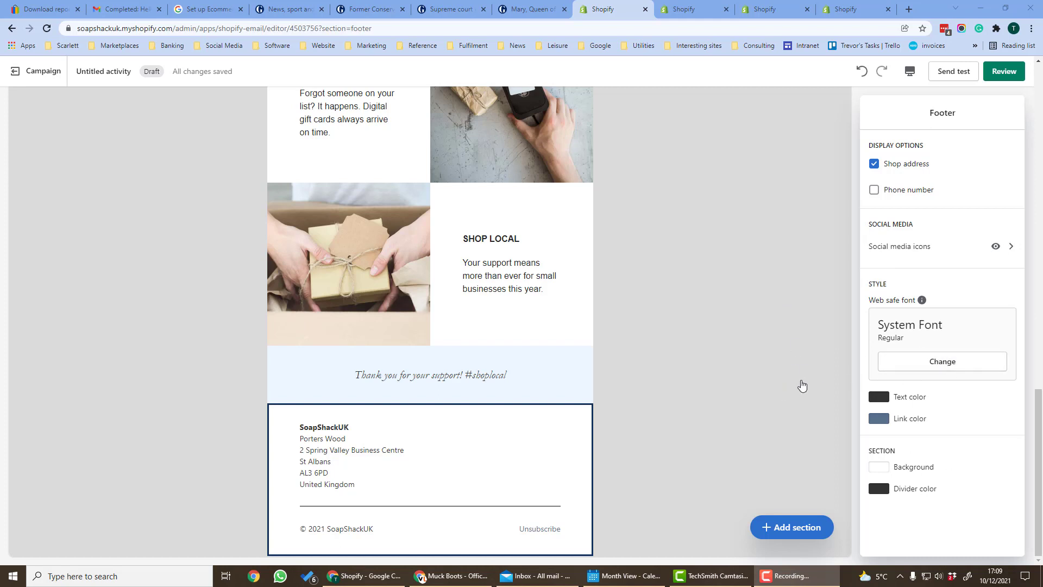
Send a test copy of the holiday email, then proceed to the campaign review page
scroll(737, 309, up, 20)
scroll(738, 309, down, 1)
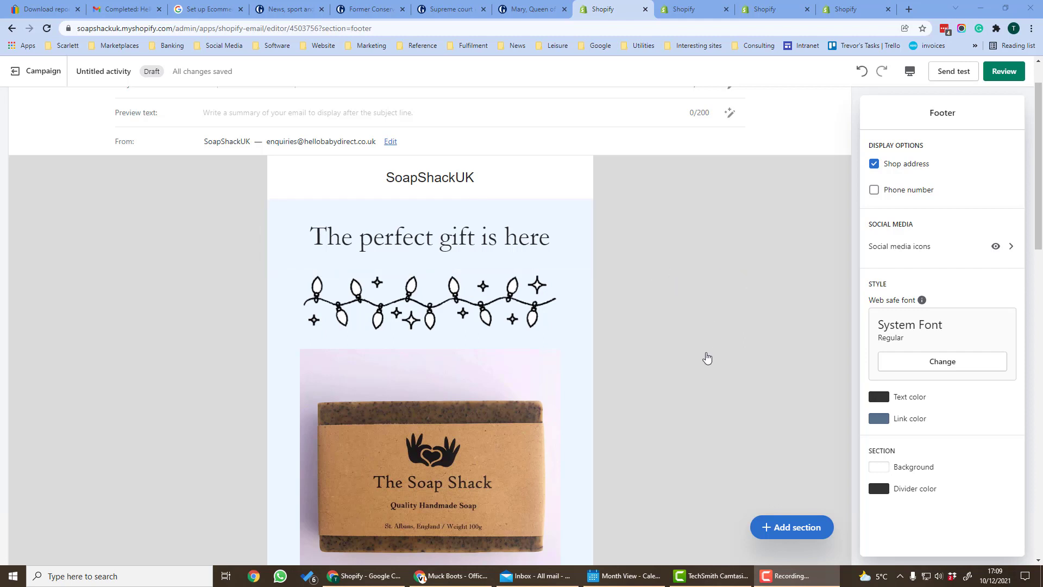
mouse_move(635, 293)
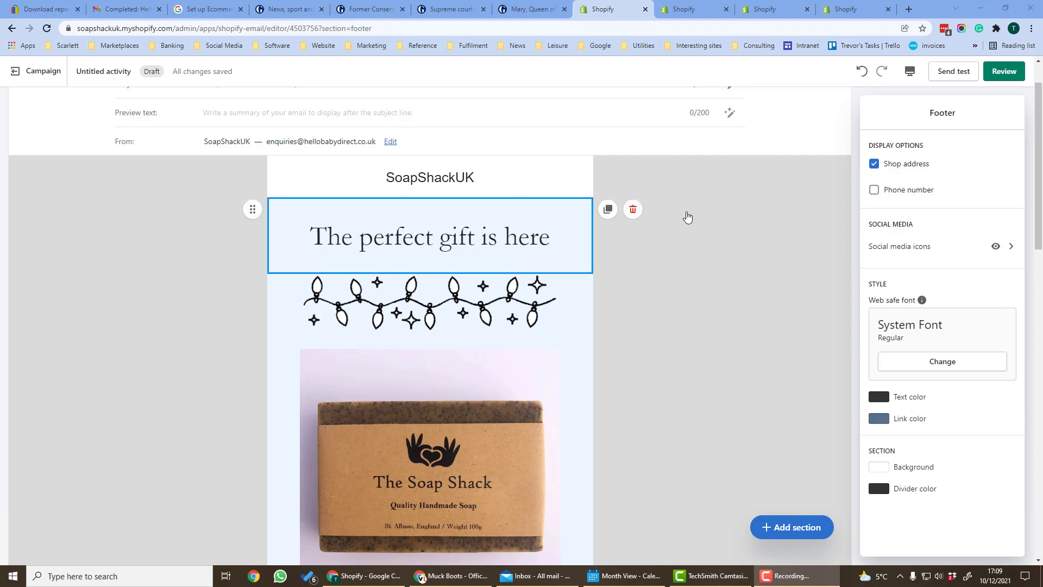
click(951, 75)
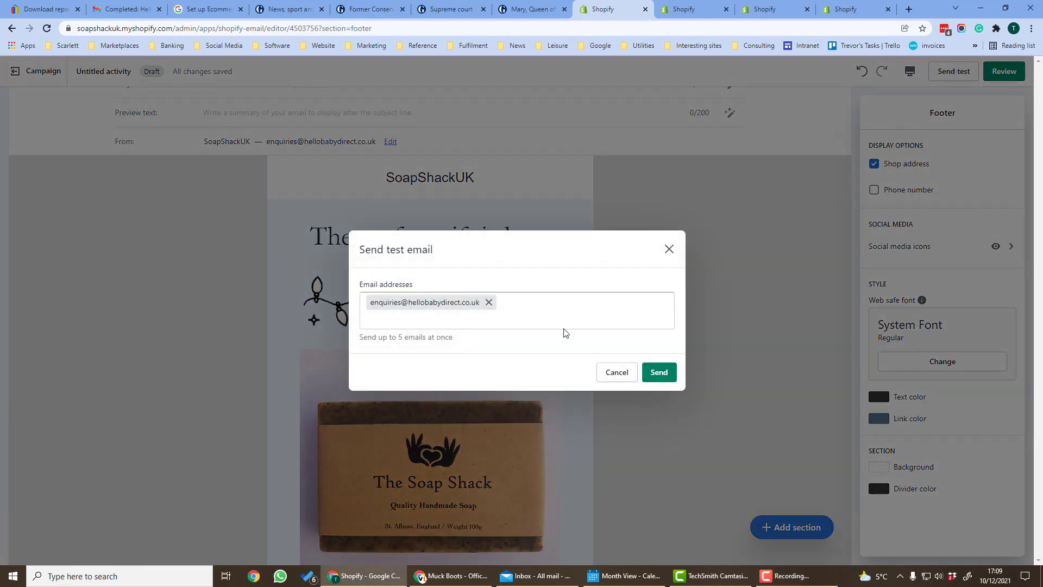
click(603, 373)
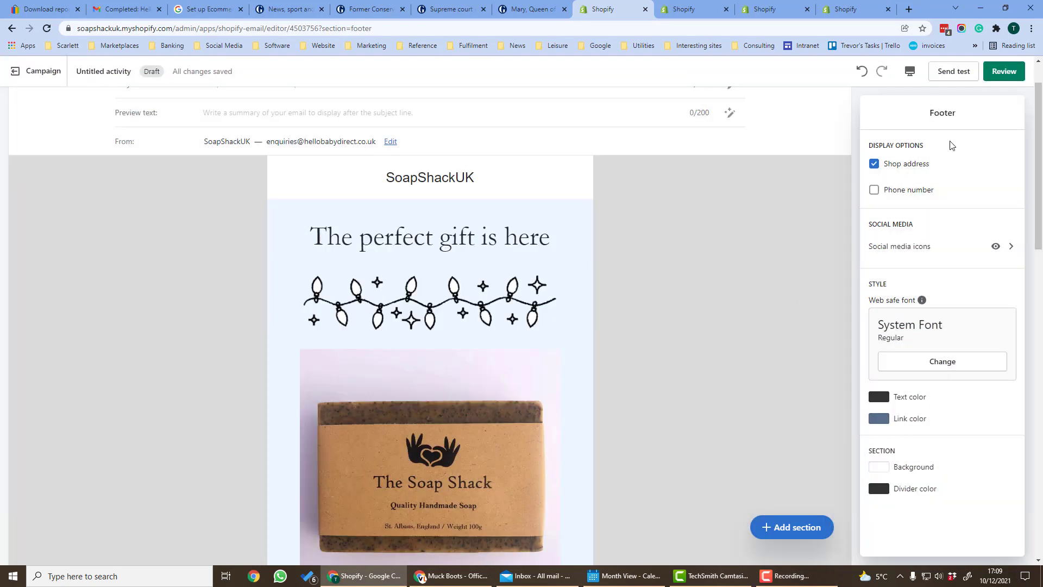
click(826, 166)
click(1014, 73)
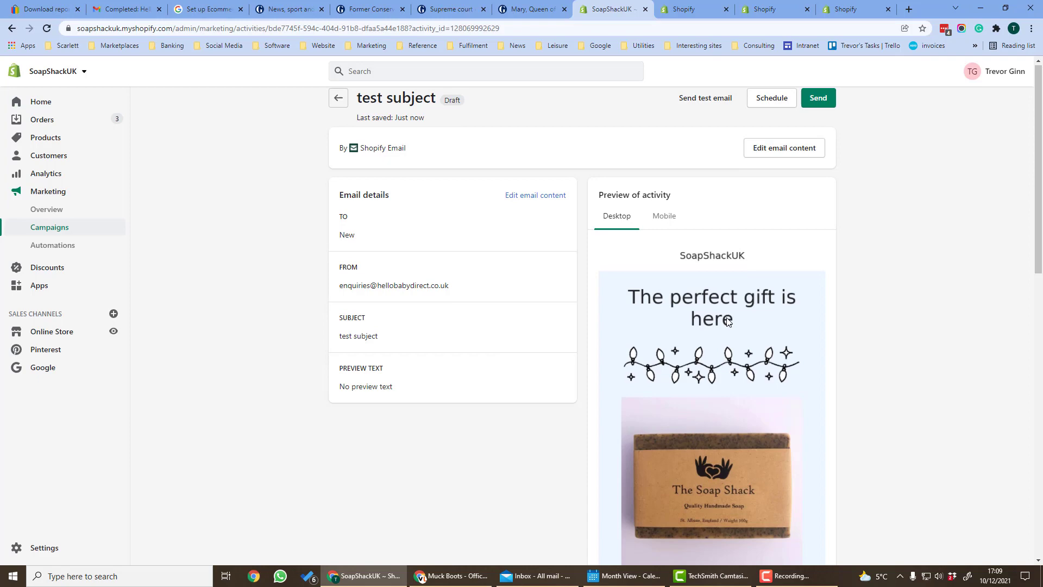
Switch the 'test subject' email preview to its Mobile layout
scroll(735, 304, down, 1)
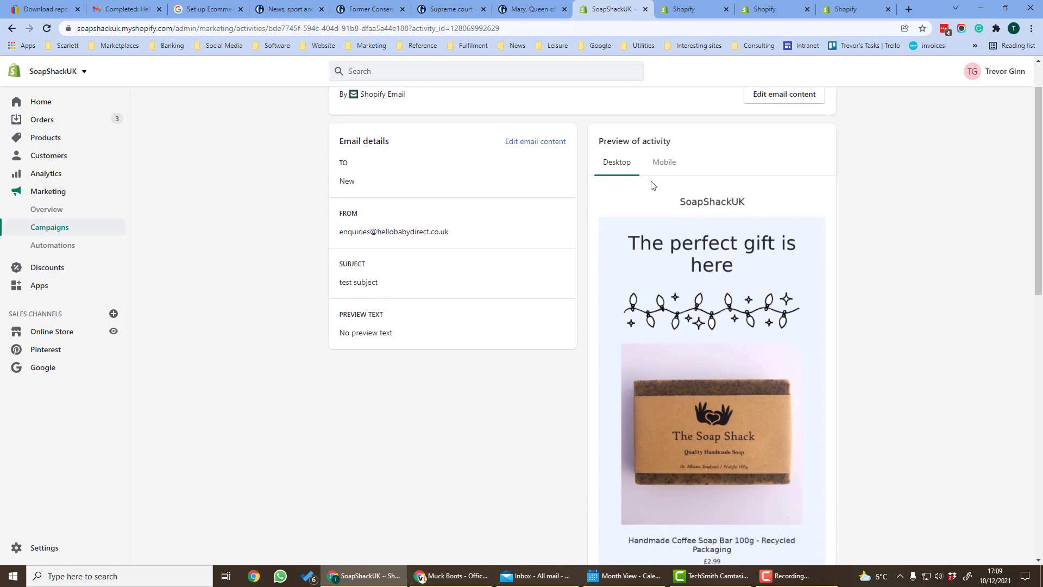
click(663, 163)
scroll(755, 288, down, 3)
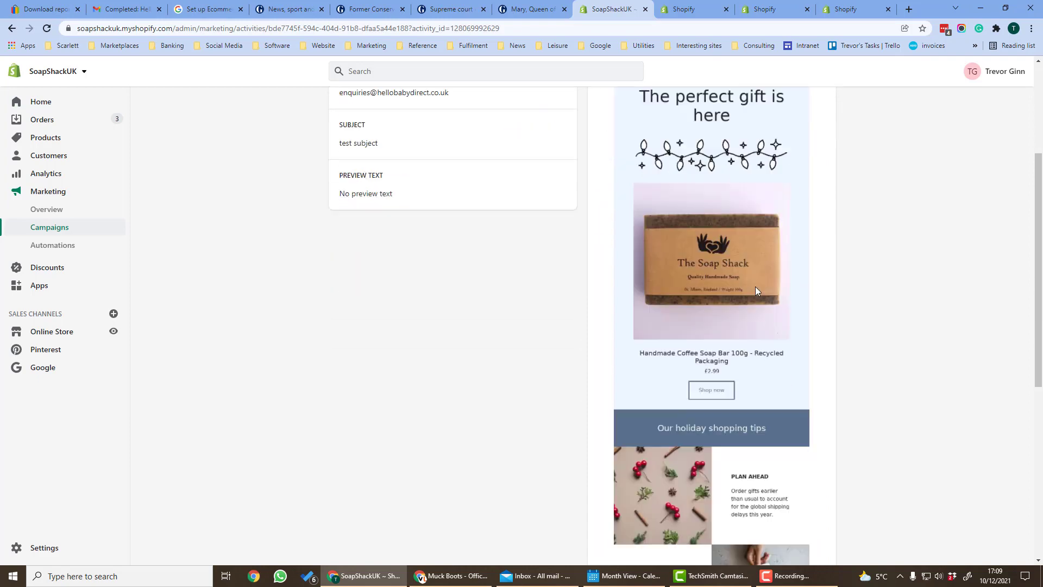
scroll(752, 261, up, 4)
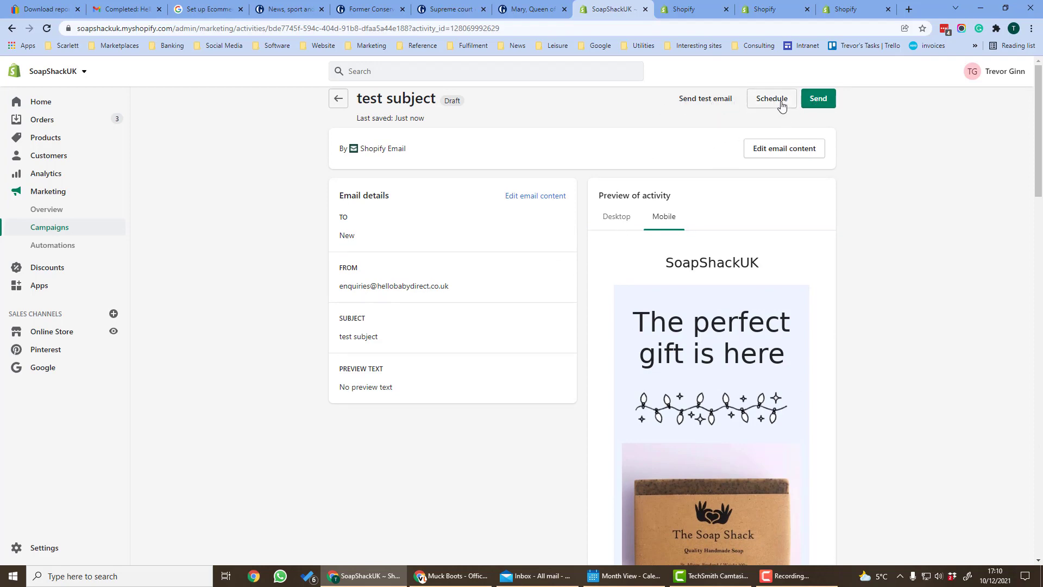
Schedule the 'test subject' email for 14 December 2021, keeping the 10:00 am GMT send time
click(774, 101)
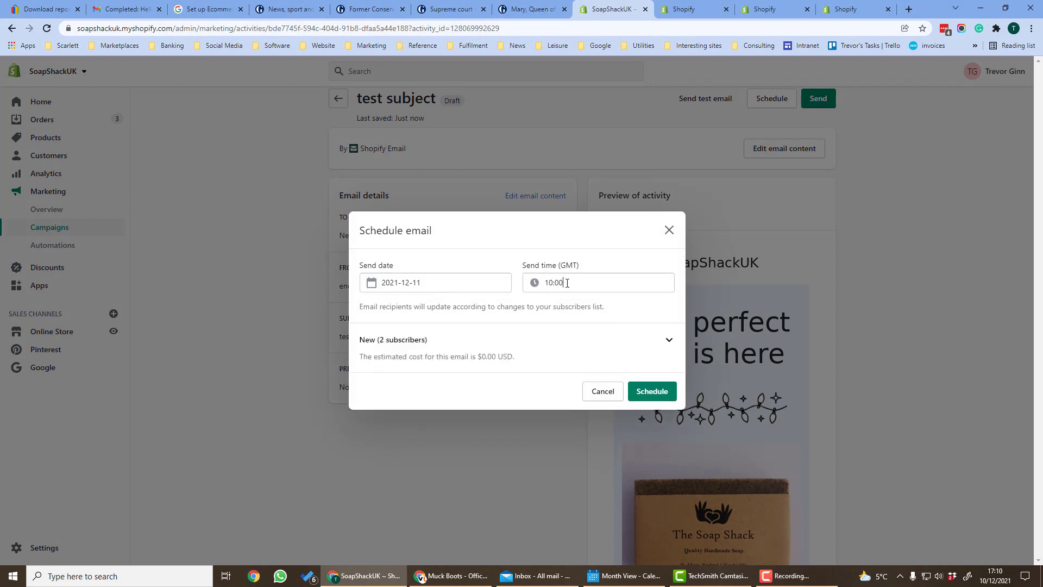
click(567, 282)
click(433, 282)
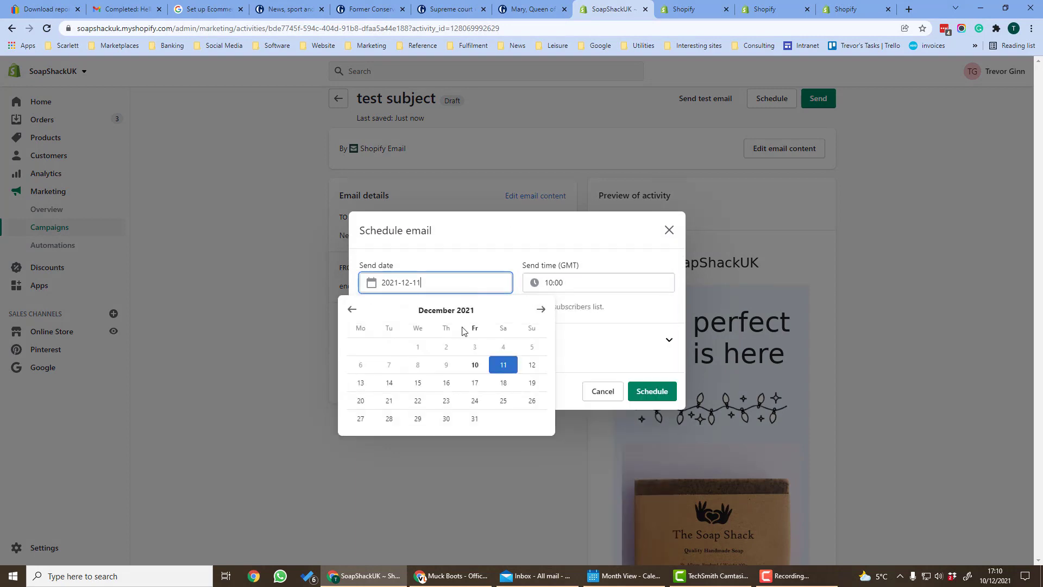
click(389, 383)
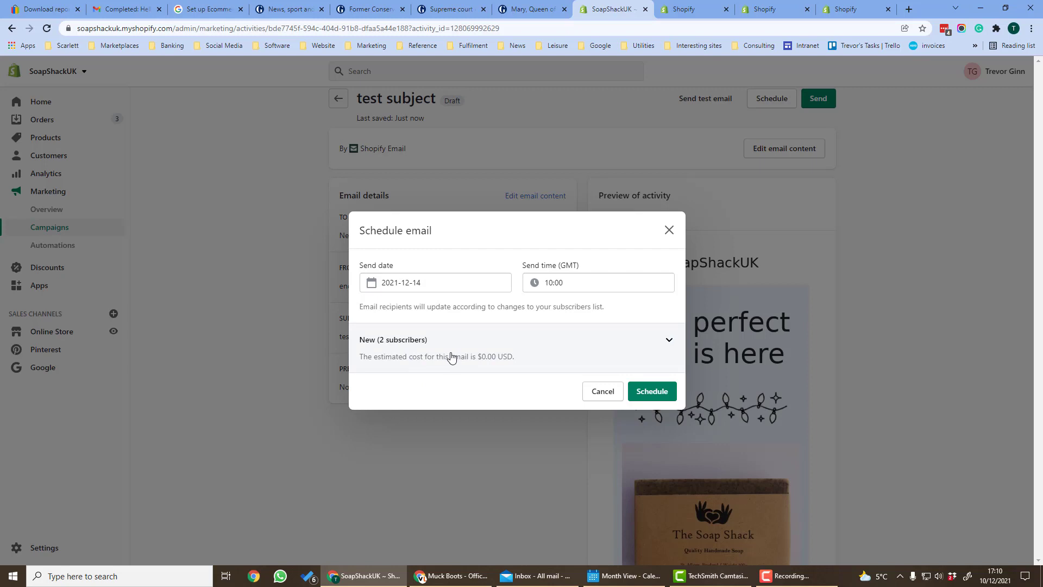
click(643, 389)
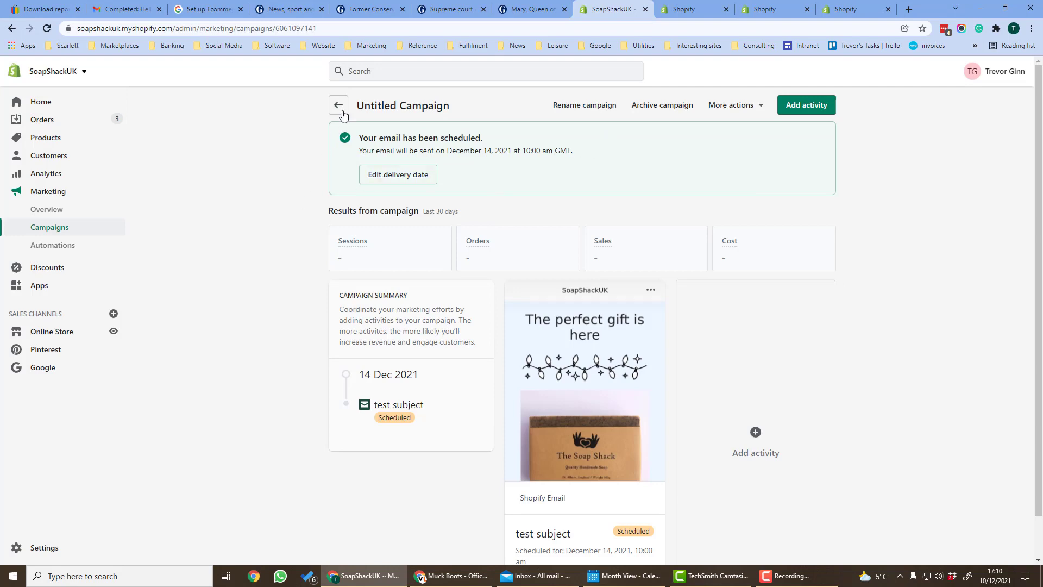
Rename 'Untitled Campaign' to 'test Campaign' and return to the campaigns list
click(592, 106)
triple_click(451, 311)
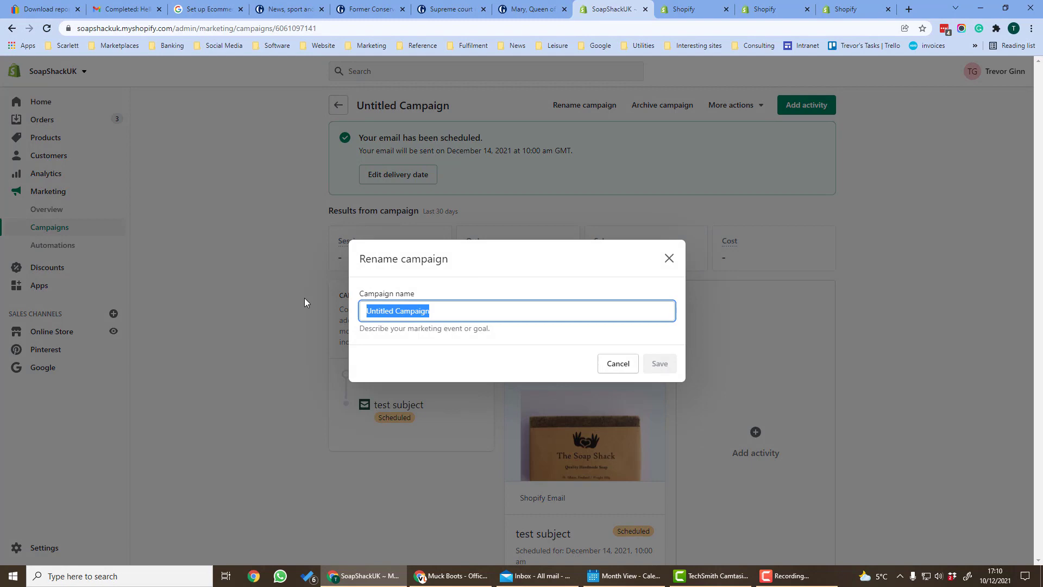
text(test Campaign)
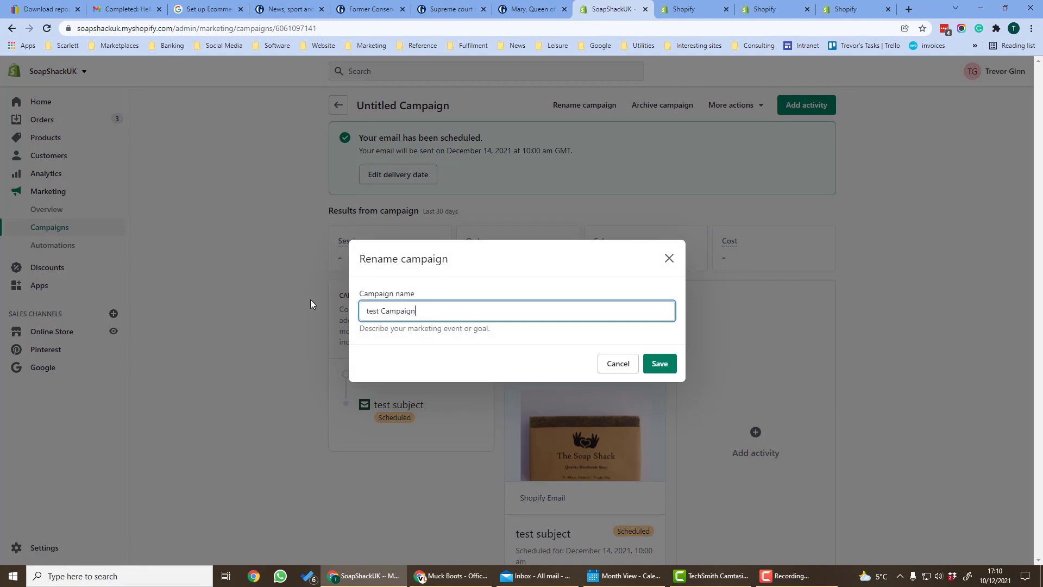
click(660, 375)
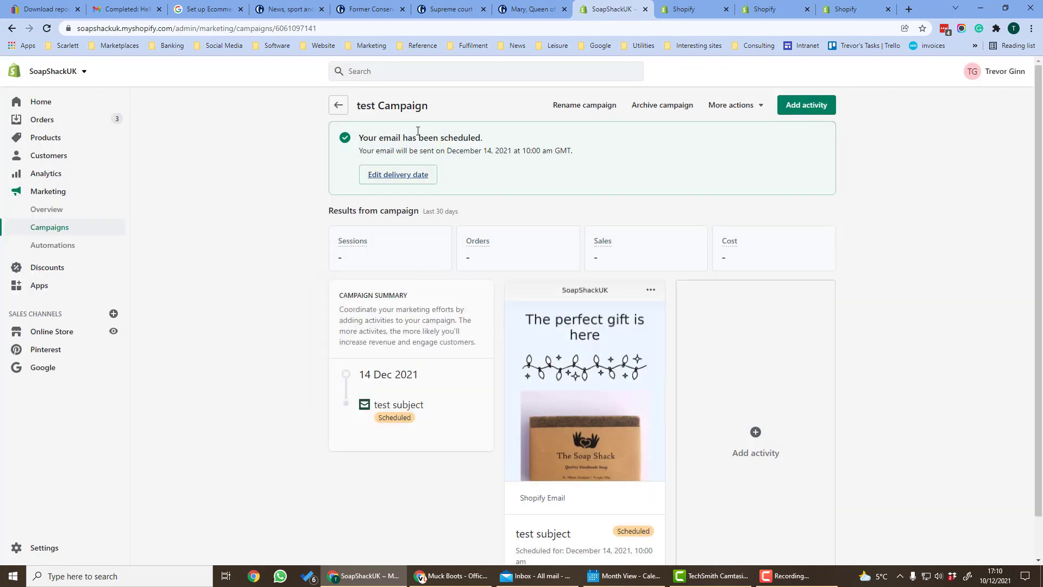
click(336, 109)
Go to Marketing Overview, where 'test Campaign' appears as Scheduled under Recent marketing
scroll(279, 367, down, 3)
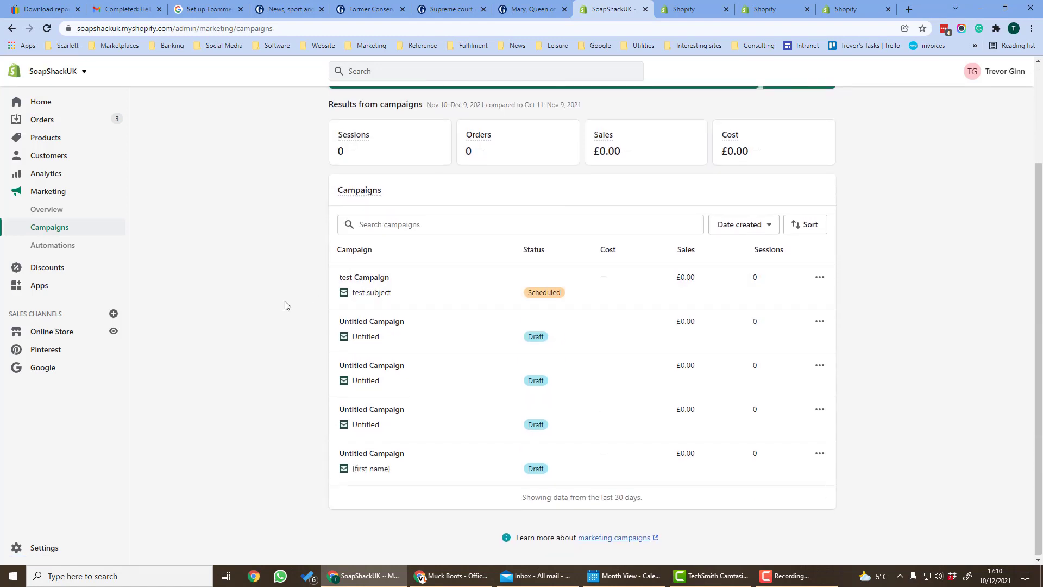
scroll(271, 293, up, 3)
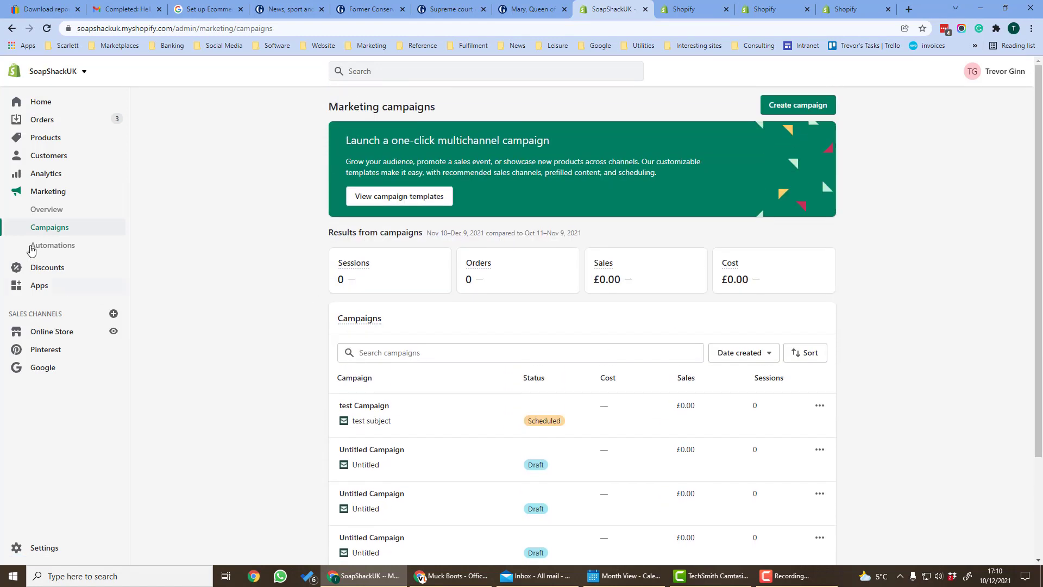
click(48, 210)
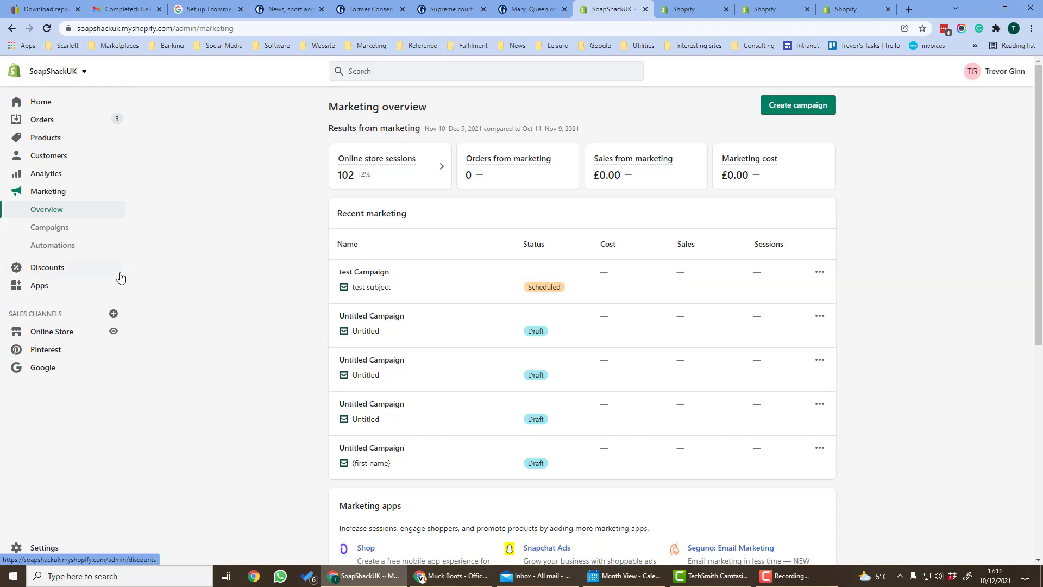
Go to Marketing Automations and review the active abandoned checkout emails
click(63, 249)
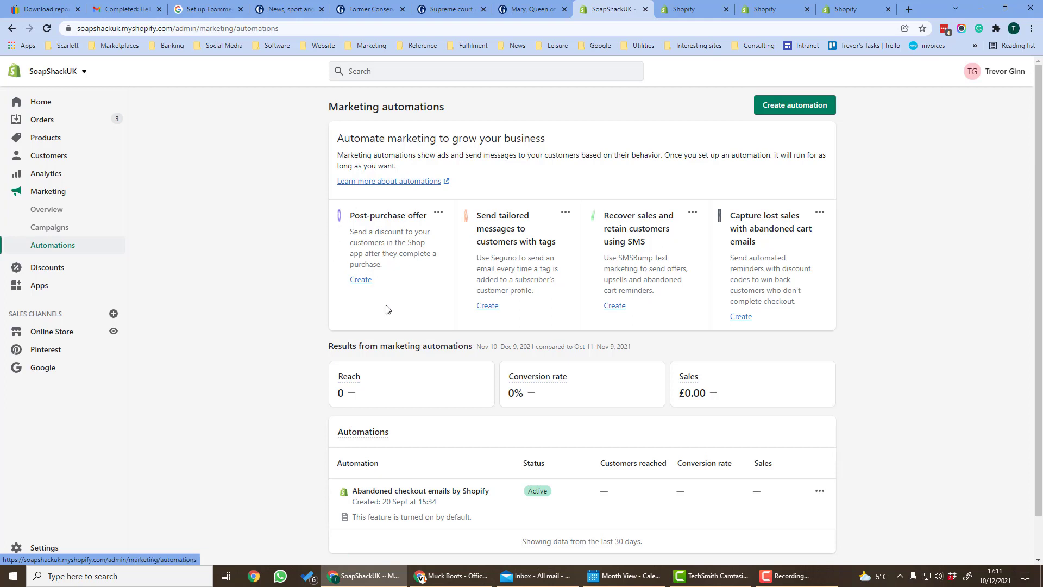
scroll(389, 342, down, 1)
scroll(333, 268, up, 1)
Create a Google Smart Shopping campaign automation, which prompts to finish Google setup first
click(777, 106)
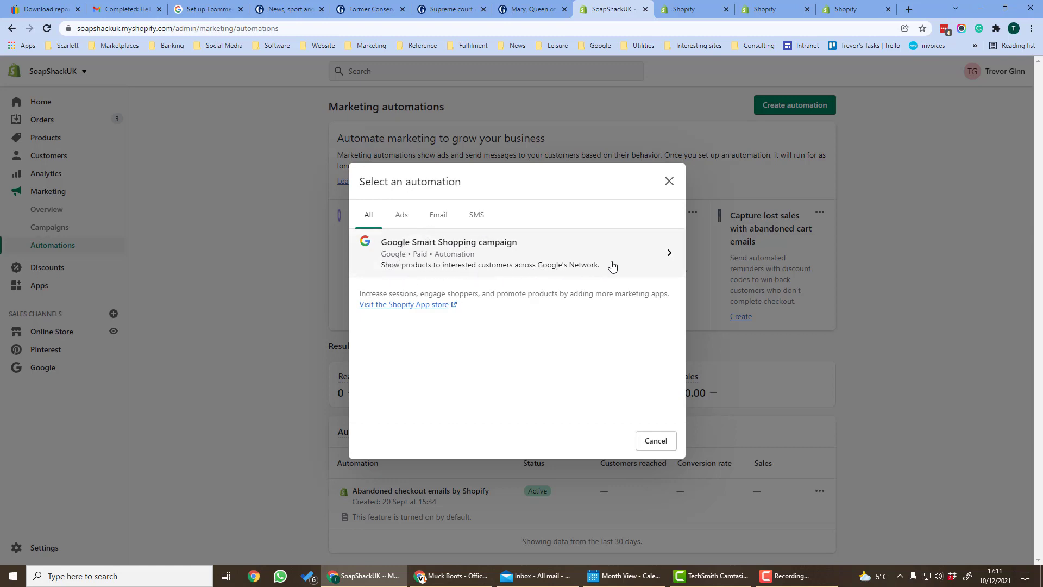
click(626, 251)
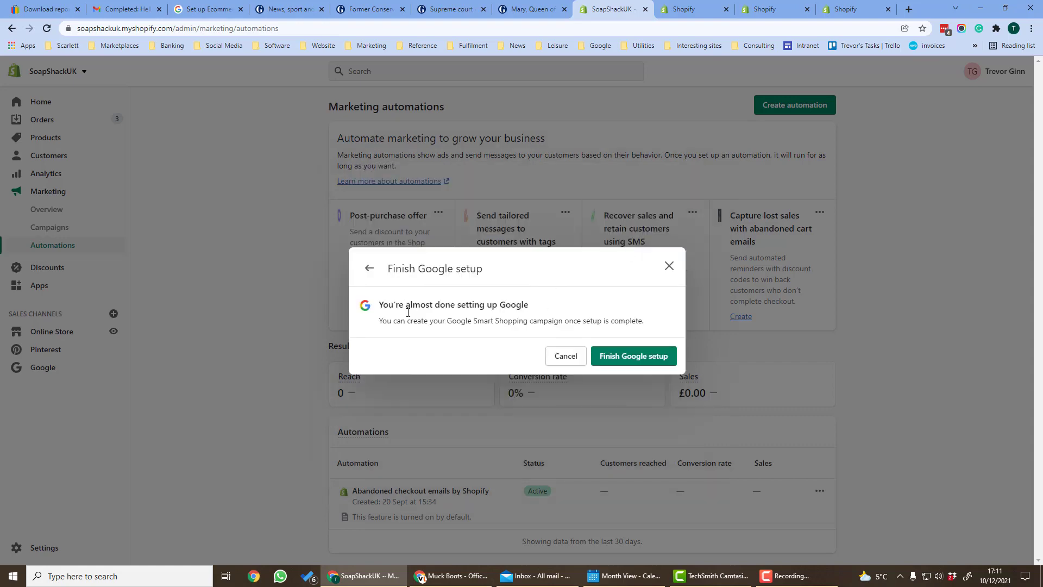